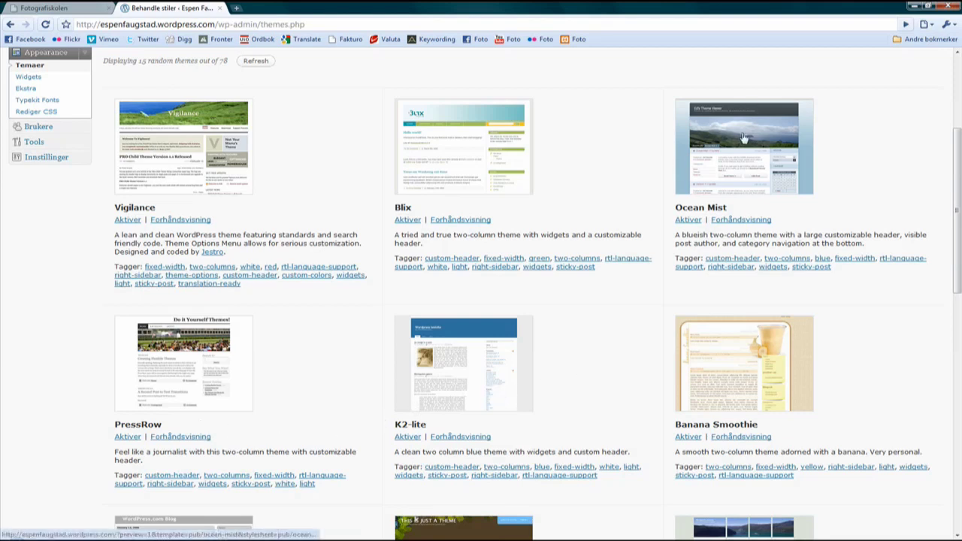
Activate the Ocean Mist theme and view the blog with it in a separate tab.
click(684, 220)
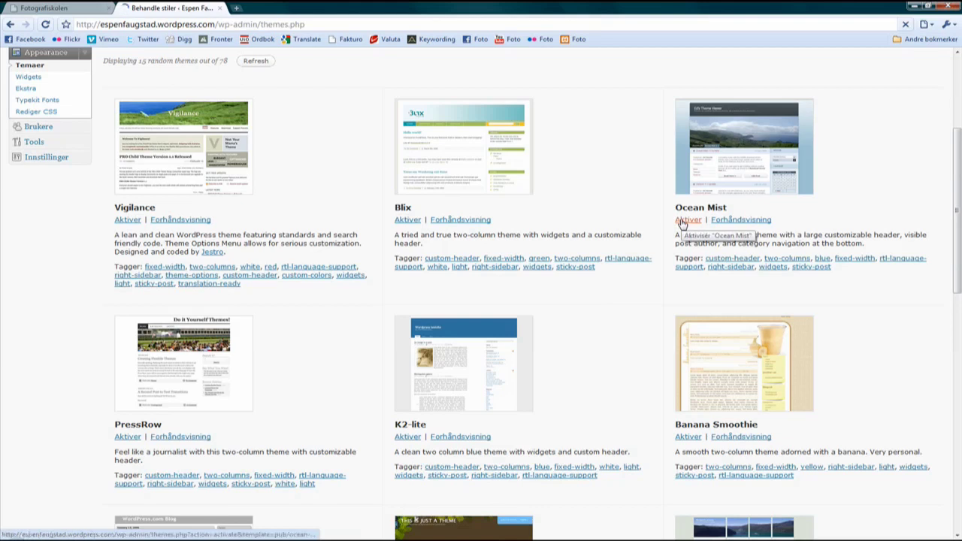
middle_click(145, 75)
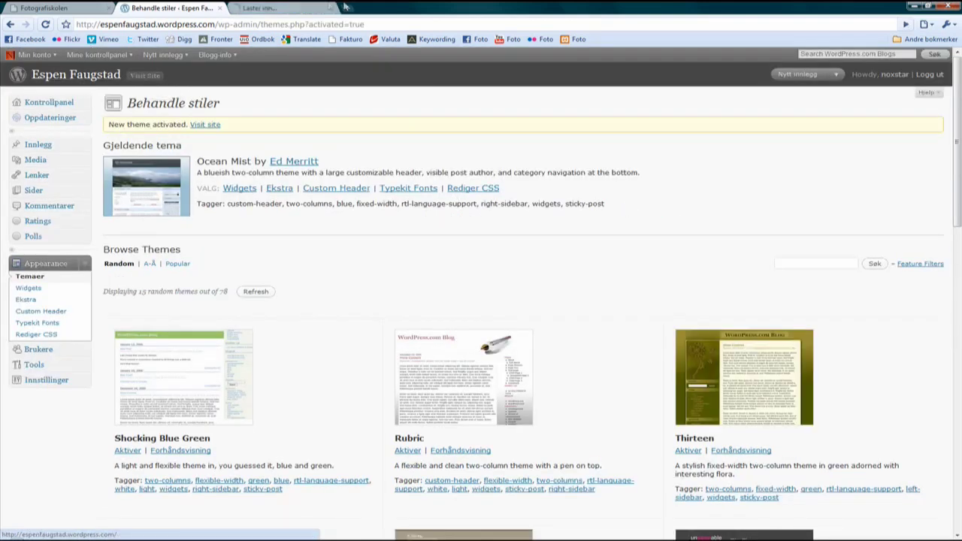
click(290, 7)
scroll(195, 215, down, 4)
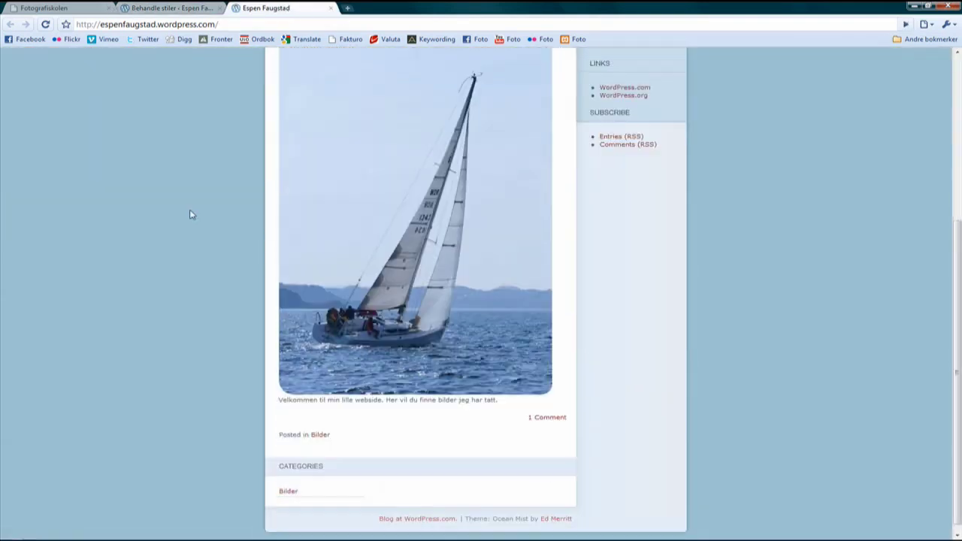
scroll(190, 215, up, 4)
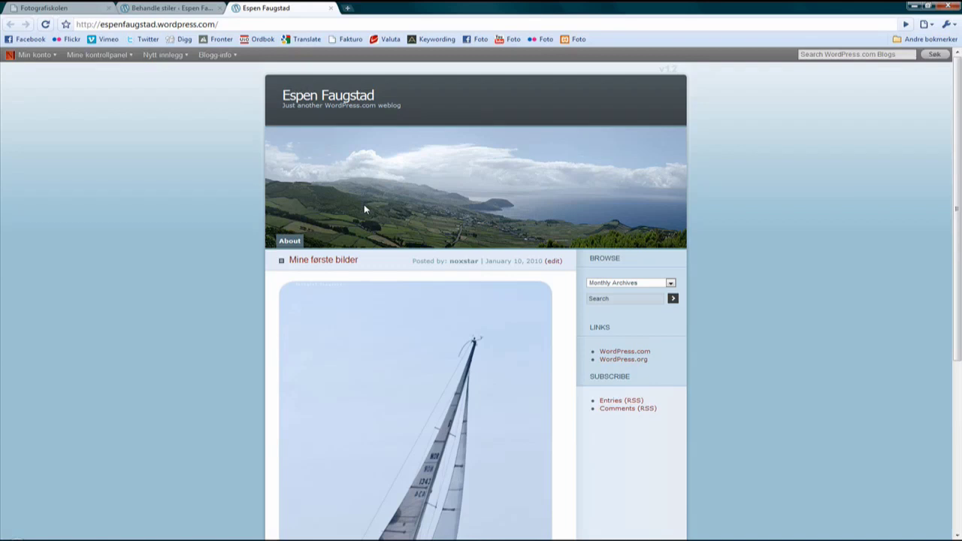
Open the Custom Header settings and compare the header image with the one on the live blog.
click(139, 8)
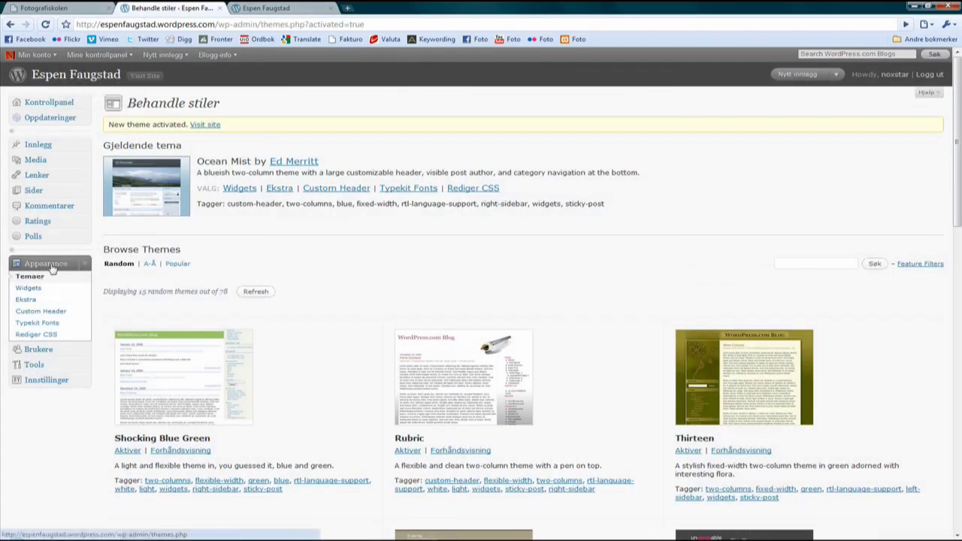
click(41, 316)
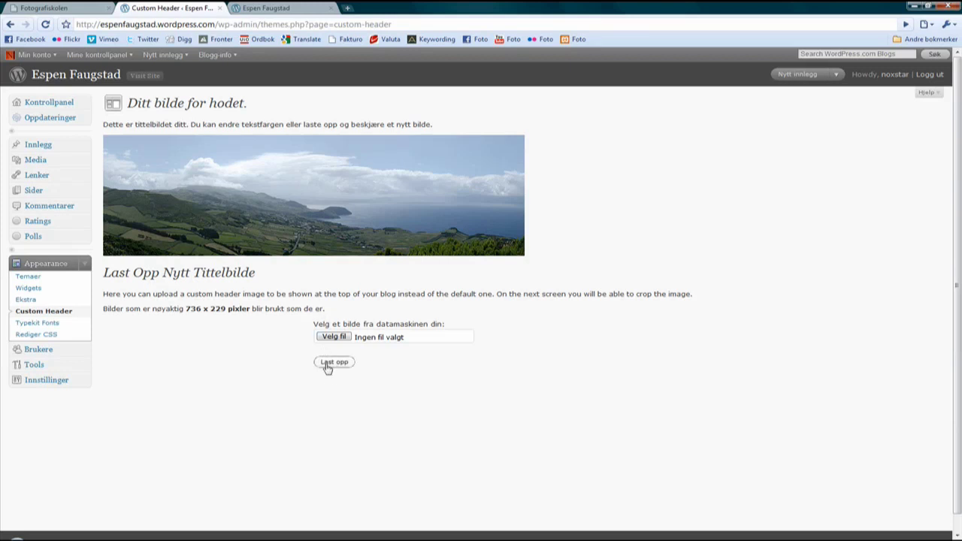
click(263, 8)
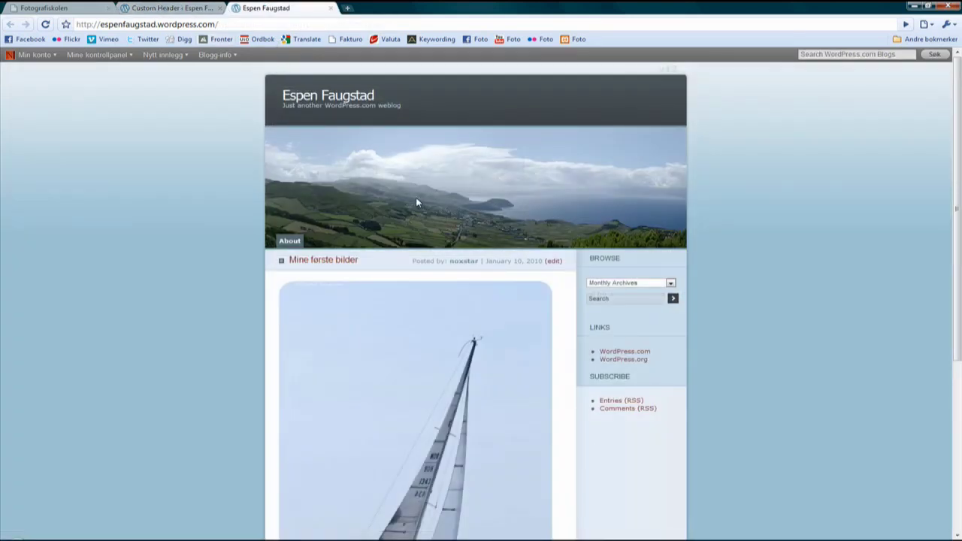
click(191, 7)
click(255, 8)
click(184, 9)
Open the dashboard and examine the daily views in the Statistikker chart.
click(30, 105)
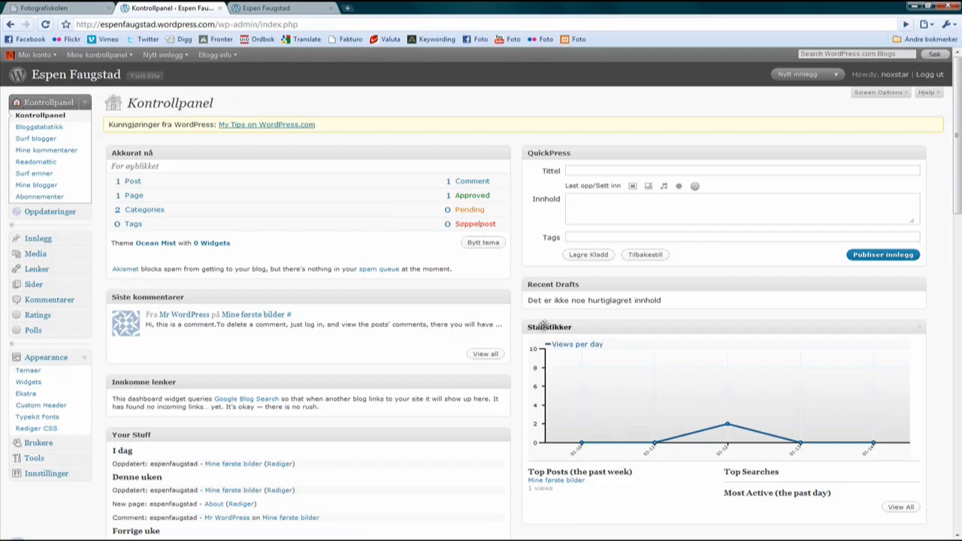
scroll(661, 421, down, 2)
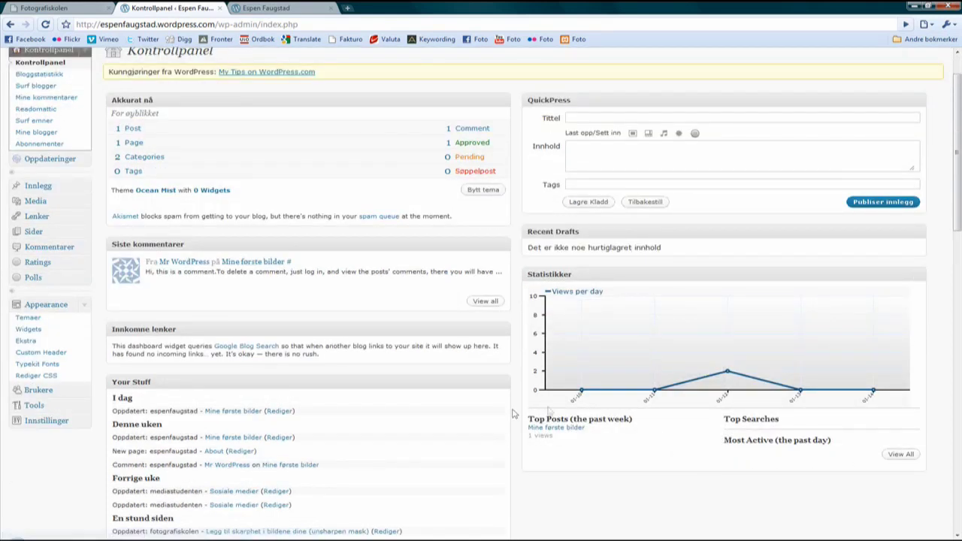
double_click(918, 278)
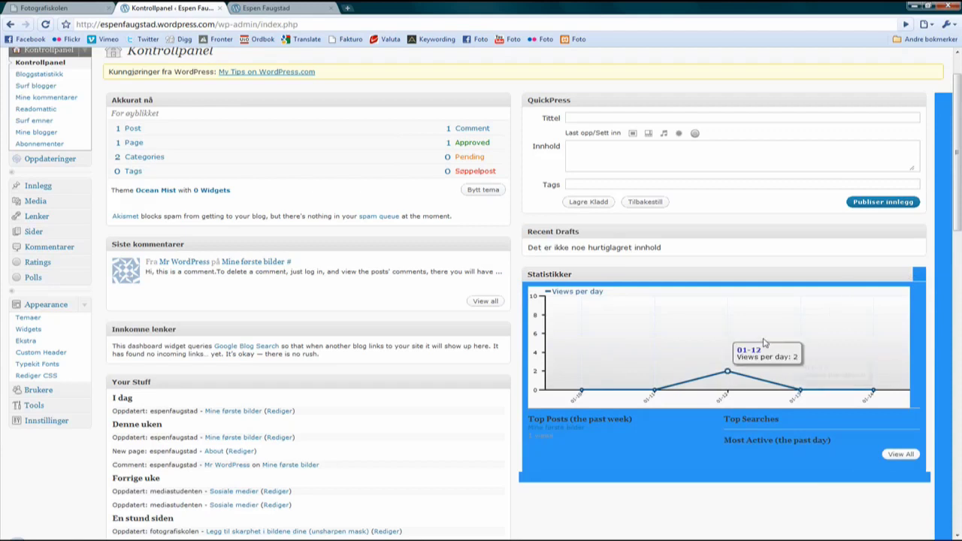
click(624, 487)
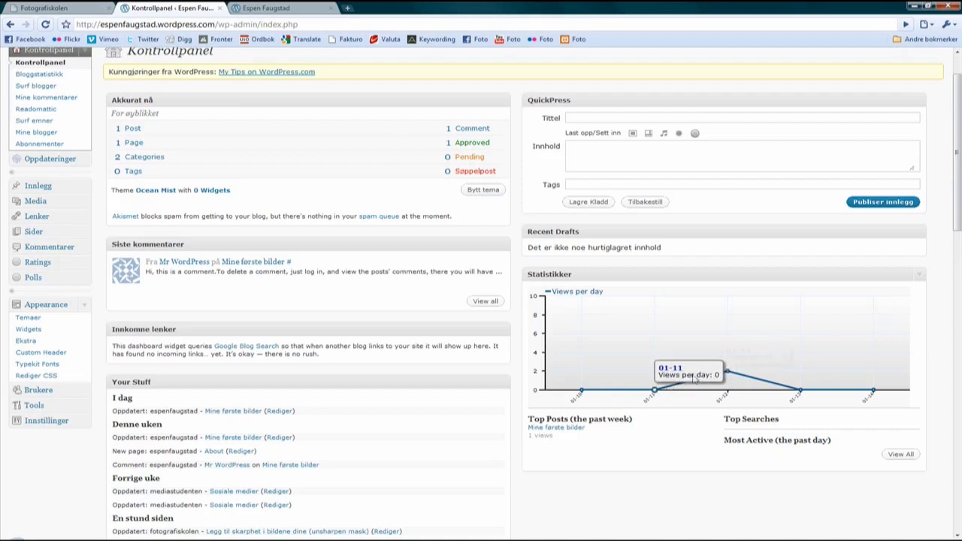
mouse_move(786, 392)
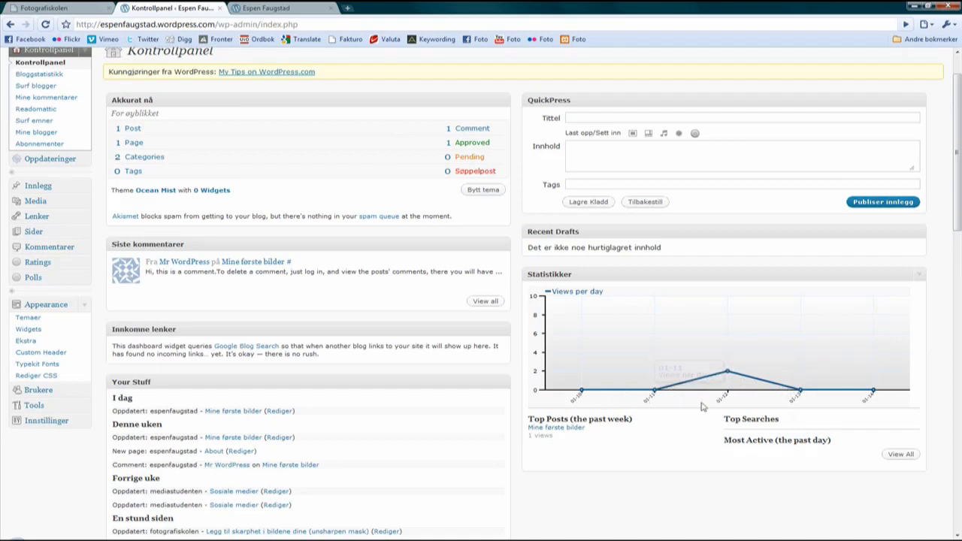
Open the full blog statistics page and review its traffic, search term and subscriber sections.
click(896, 455)
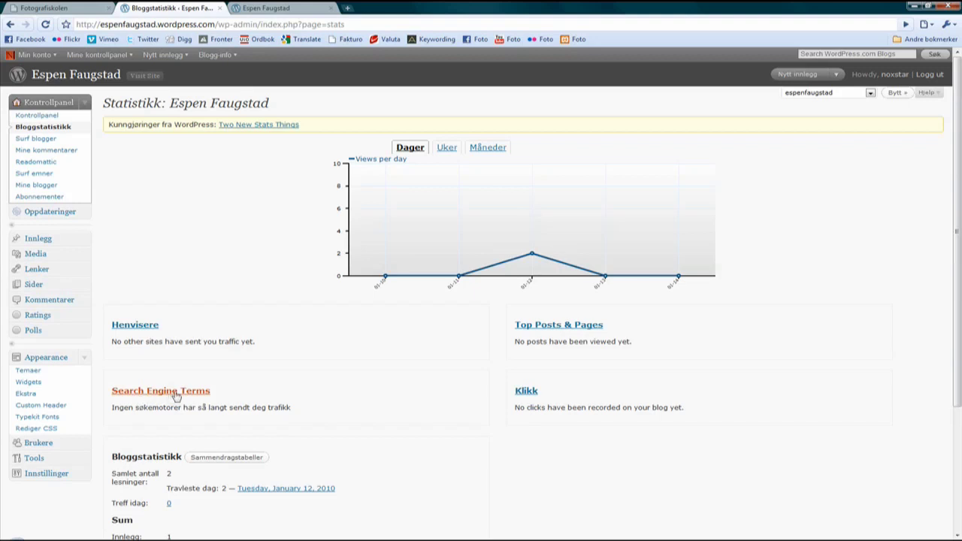
scroll(286, 398, down, 3)
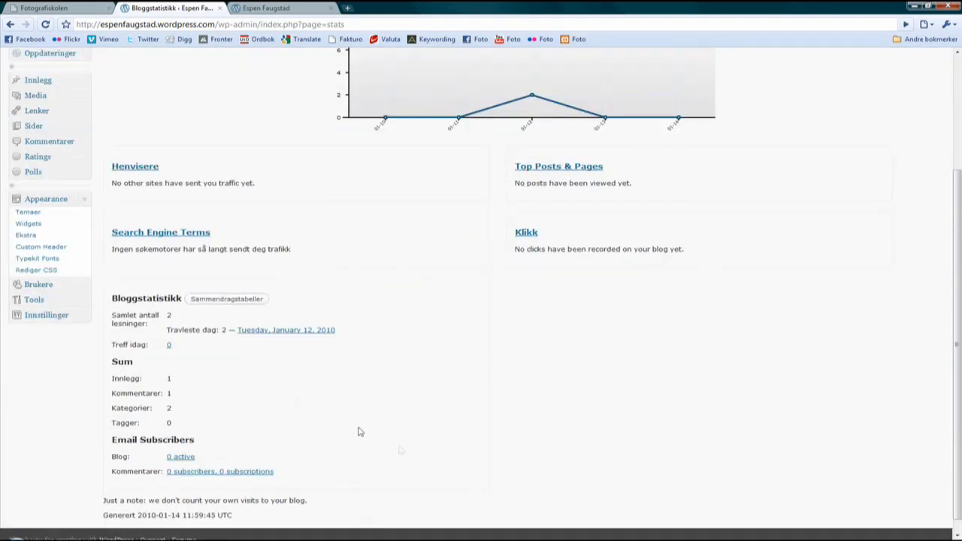
scroll(420, 456, up, 3)
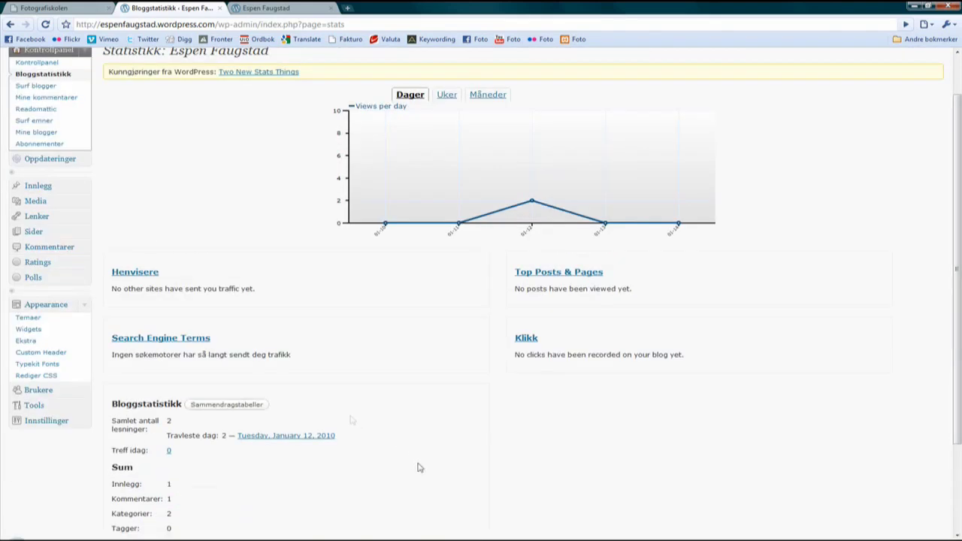
Open the Widgets page, and inspect the sidebar content on the live blog.
click(84, 103)
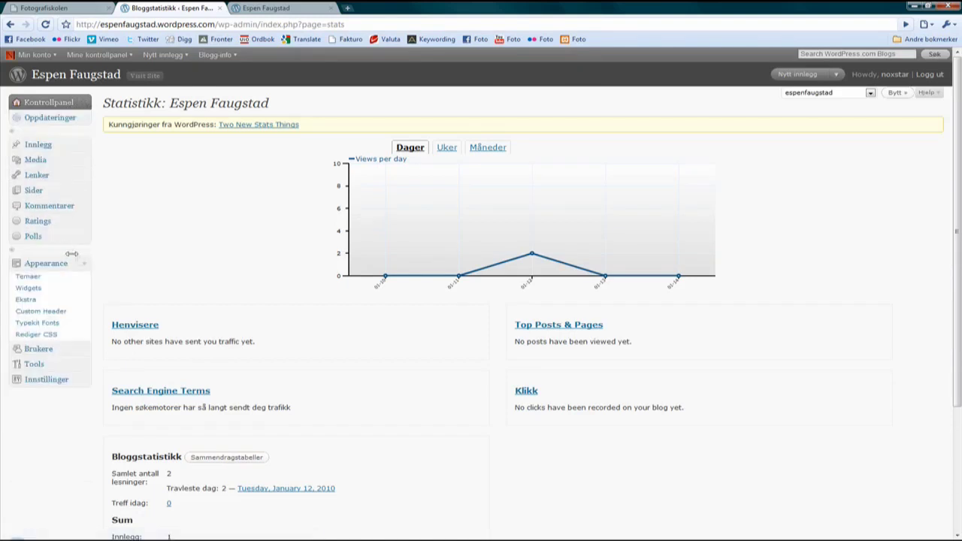
click(29, 289)
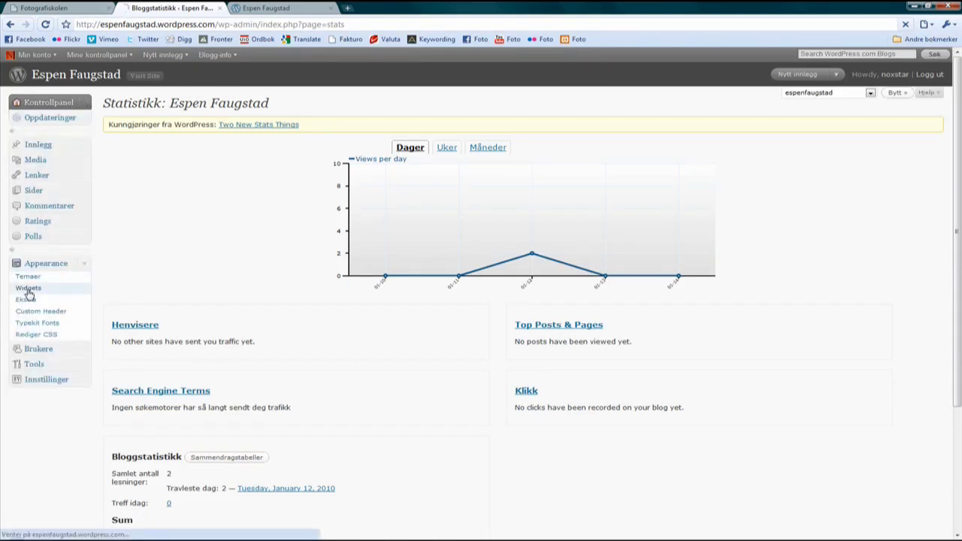
key(ctrl+Tab)
scroll(782, 326, down, 3)
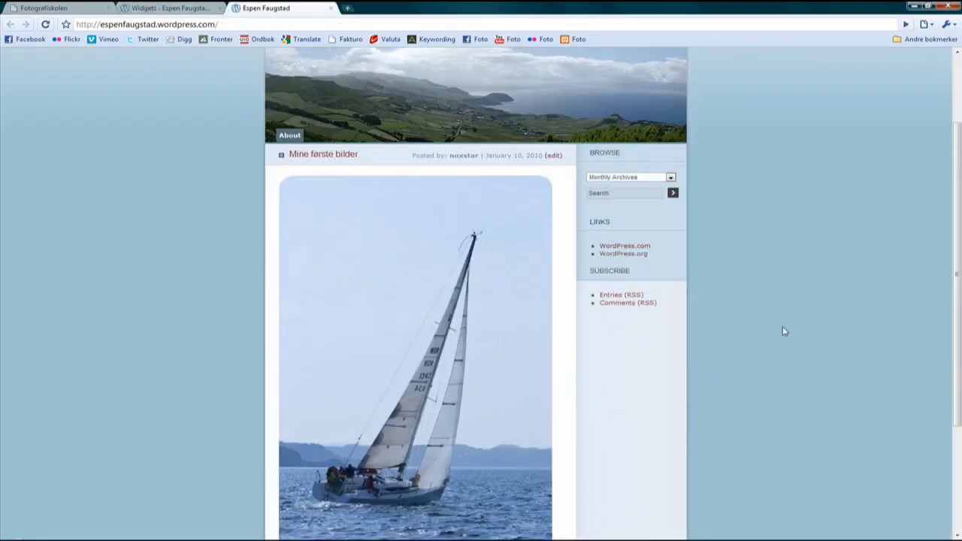
scroll(692, 322, down, 3)
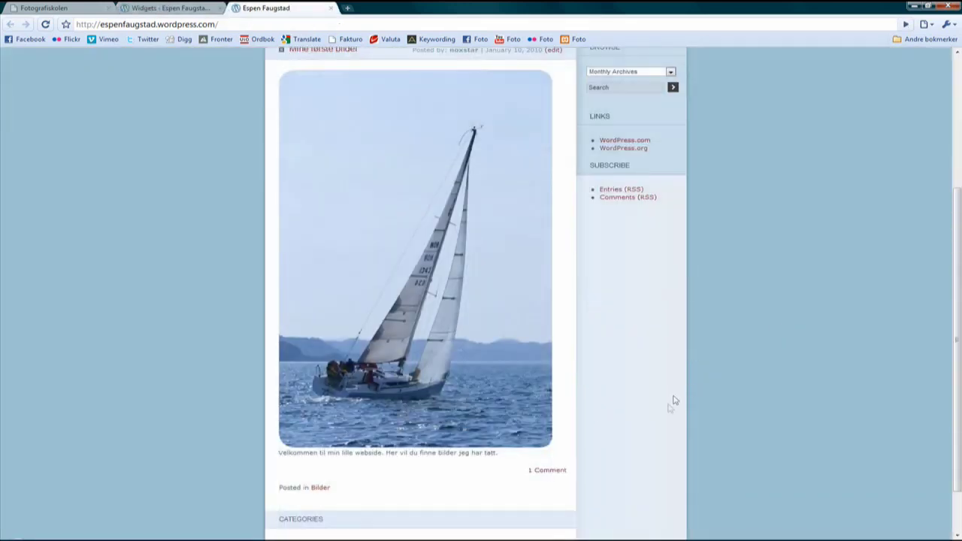
scroll(579, 260, up, 3)
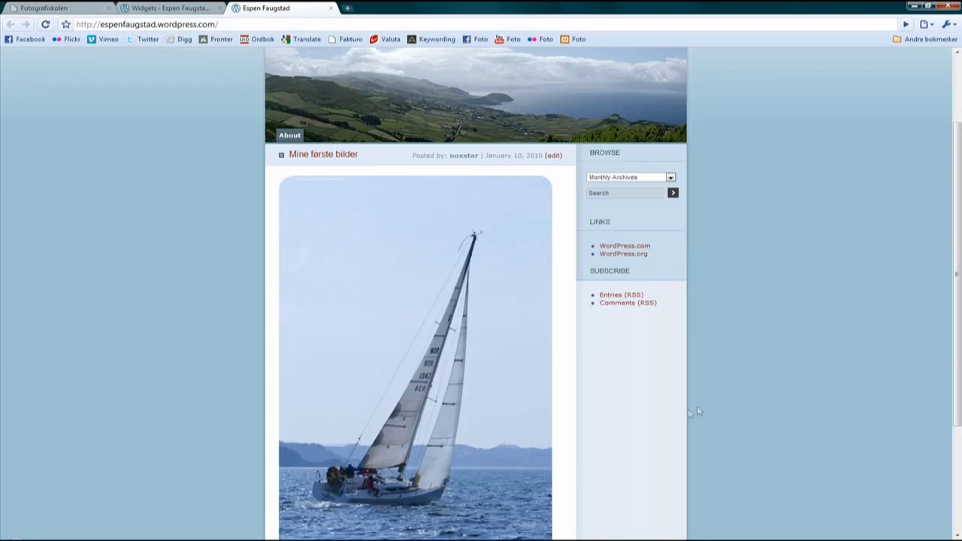
scroll(697, 406, down, 3)
Add the Twitter widget to Sidesøyle 1 with the title "Twitter" and the account's Twitter username, and save it.
click(172, 8)
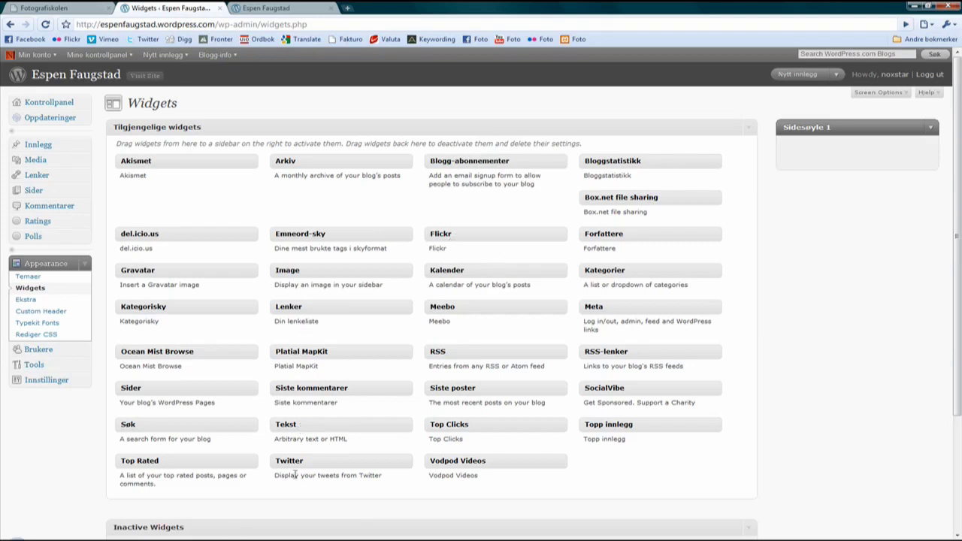
drag(294, 462, 826, 151)
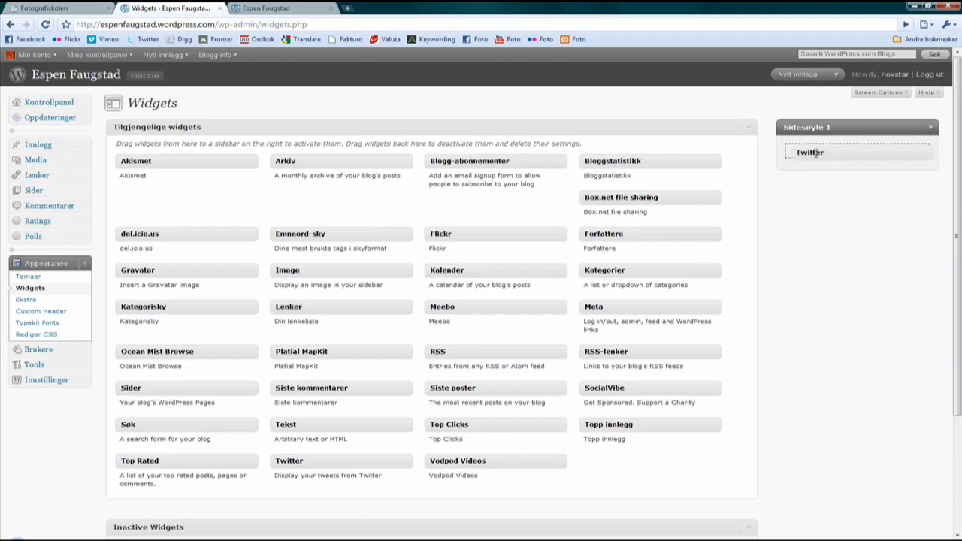
click(819, 177)
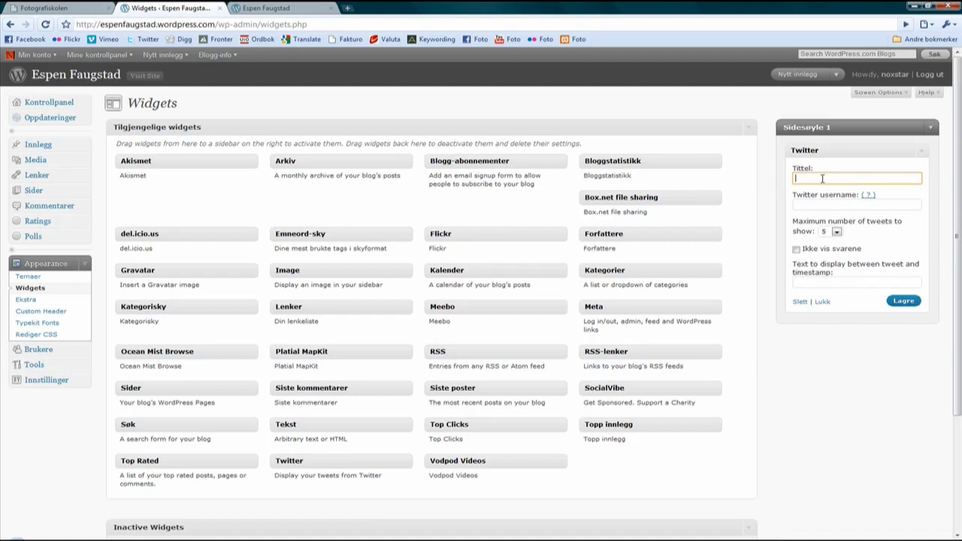
key(Tab)
text(noxstar)
key(ctrl+a)
text(espe)
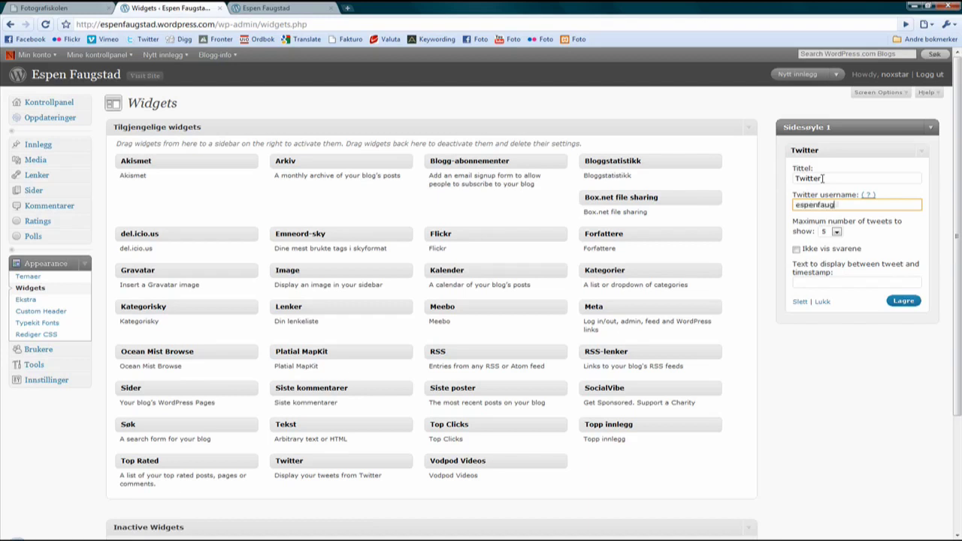
click(903, 301)
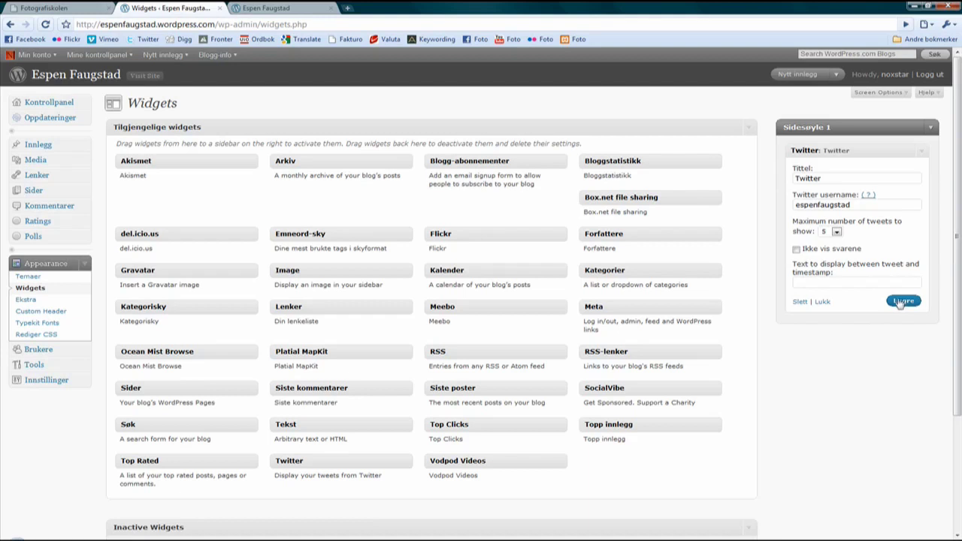
Reload the live blog and check the Twitter feed in its sidebar.
click(301, 8)
right_click(145, 259)
click(187, 288)
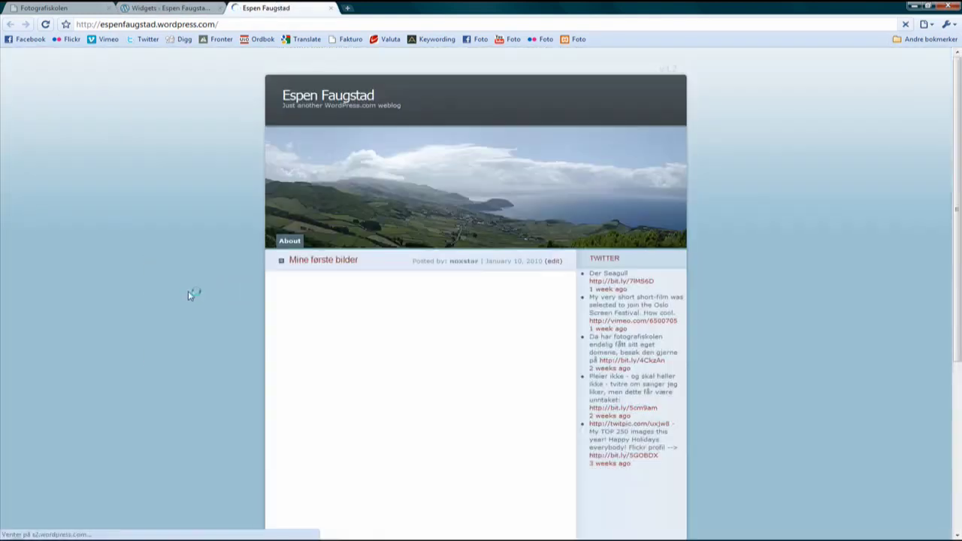
scroll(188, 291, up, 2)
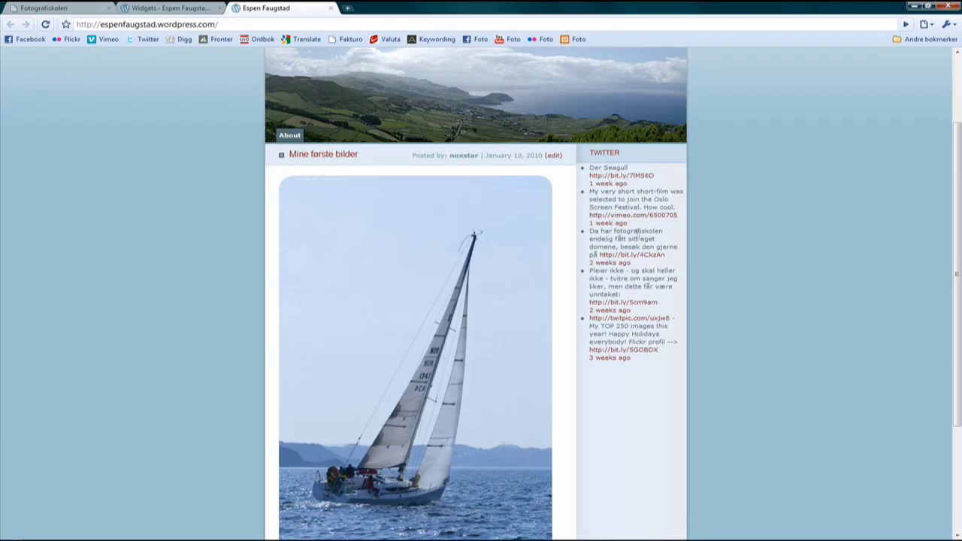
Add the Flickr widget above the Twitter widget in Sidesøyle 1 and title it "Flickr".
click(178, 9)
drag(477, 230, 812, 147)
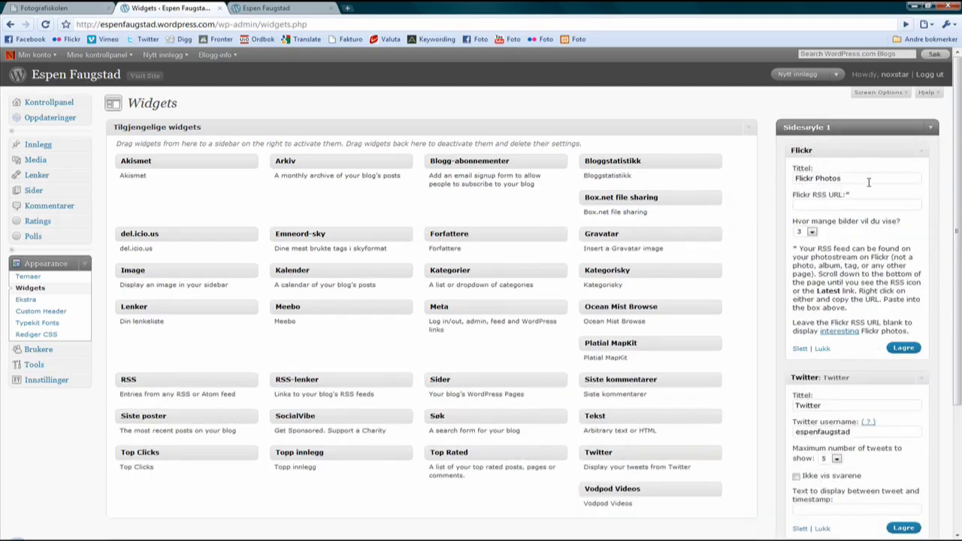
drag(867, 181, 788, 180)
text(F)
click(851, 199)
click(842, 198)
Open Flickr in a new tab and go to the feed links at the end of your photostream.
key(ctrl+t)
text(flickr)
key(Return)
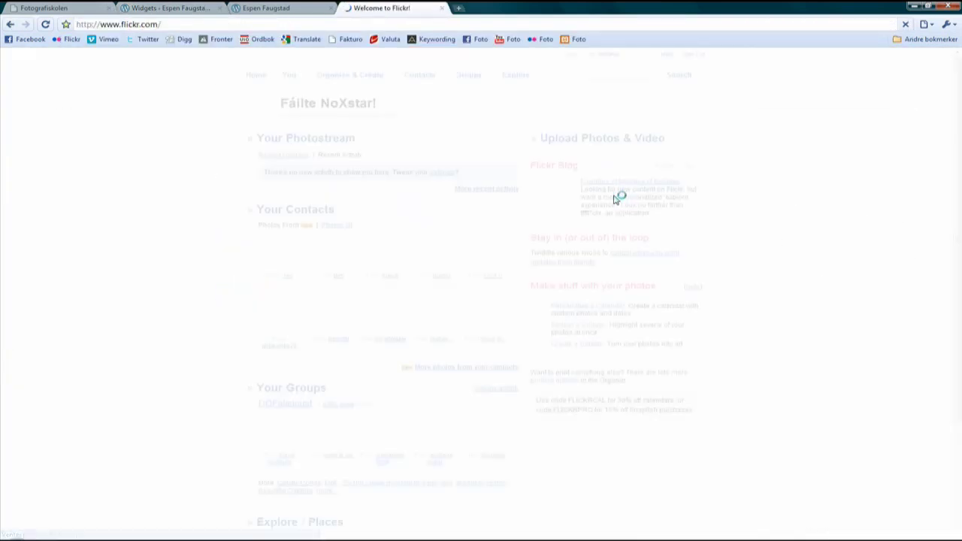
scroll(271, 233, down, 5)
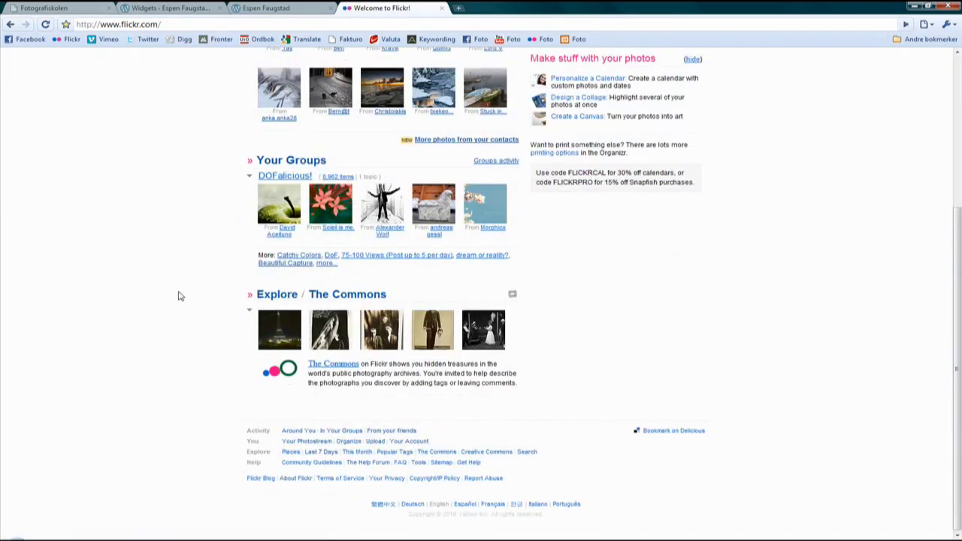
scroll(180, 293, up, 3)
triple_click(310, 138)
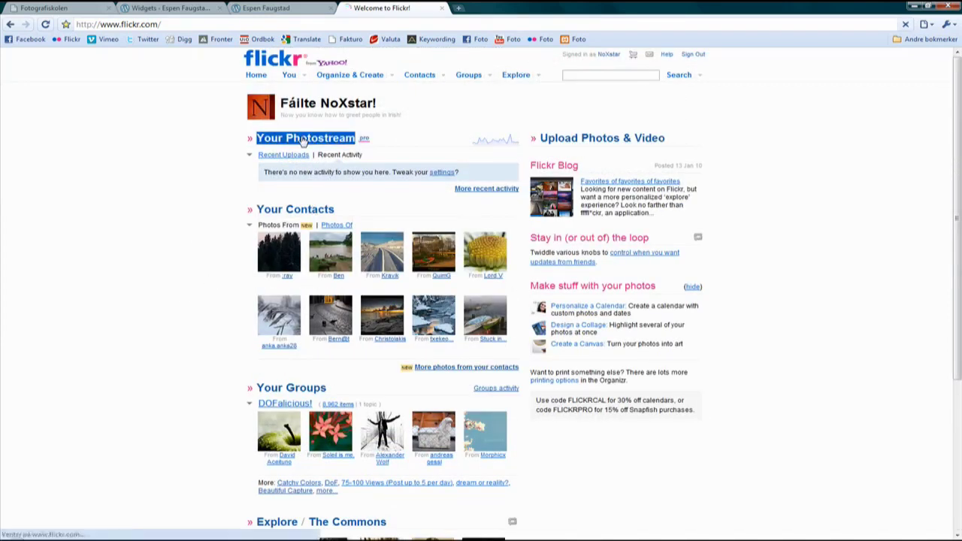
key(End)
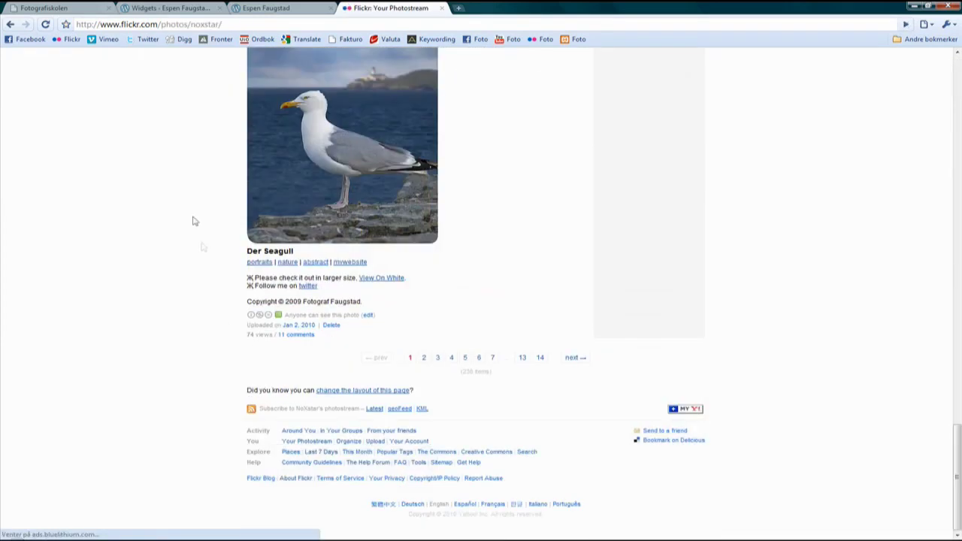
Open the photostream's Latest feed and copy its address into the Flickr widget's Flickr RSS URL field.
click(373, 411)
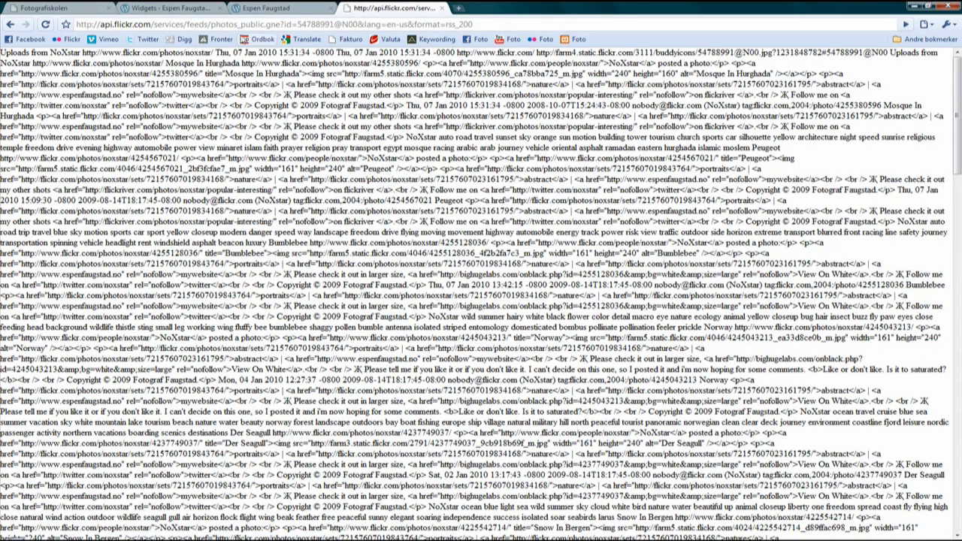
click(253, 27)
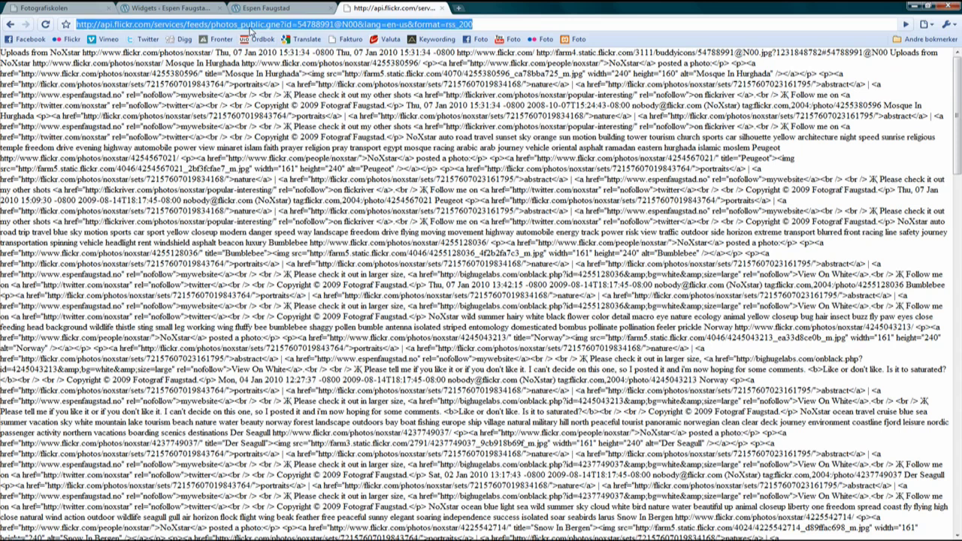
key(ctrl+c)
click(169, 7)
click(842, 204)
key(ctrl+v)
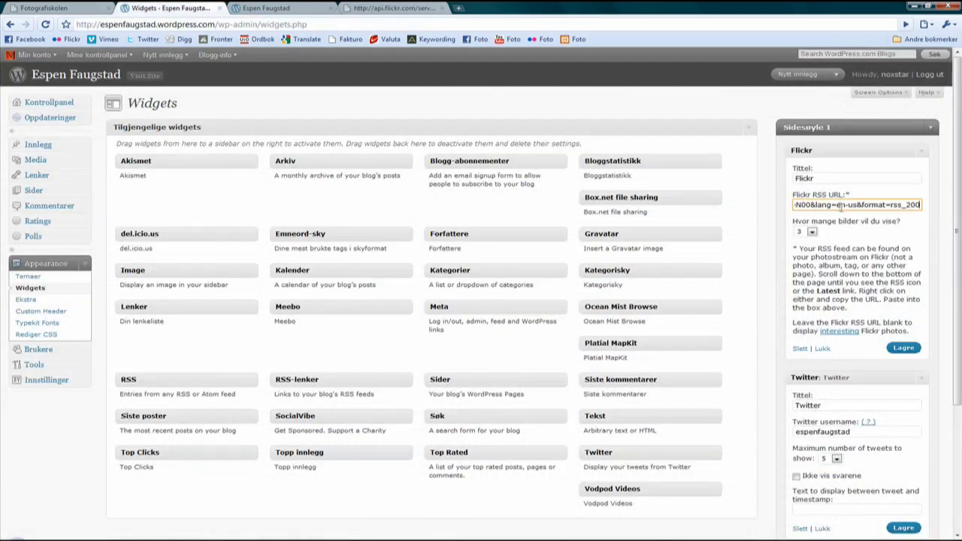
Save the Flickr widget and reload the live blog to check the photos in its sidebar.
click(901, 348)
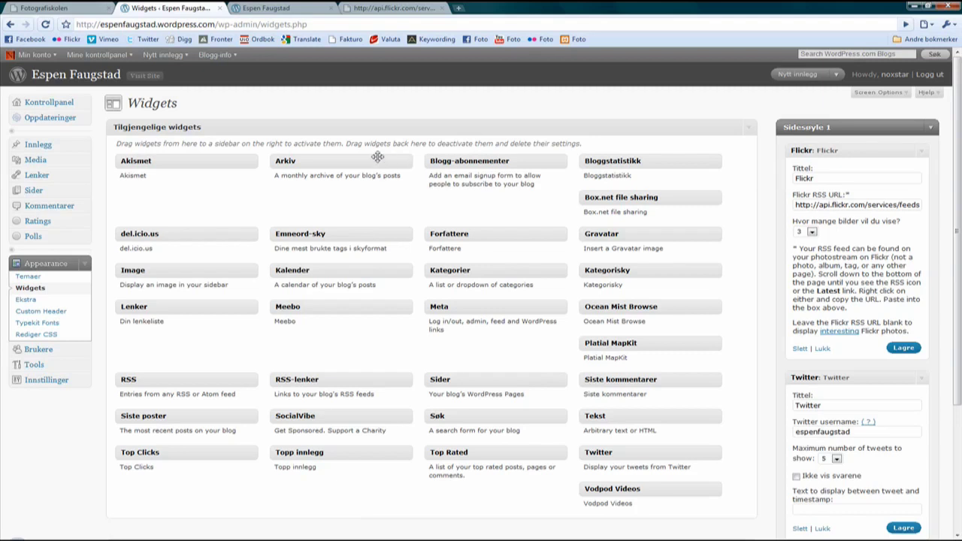
click(248, 8)
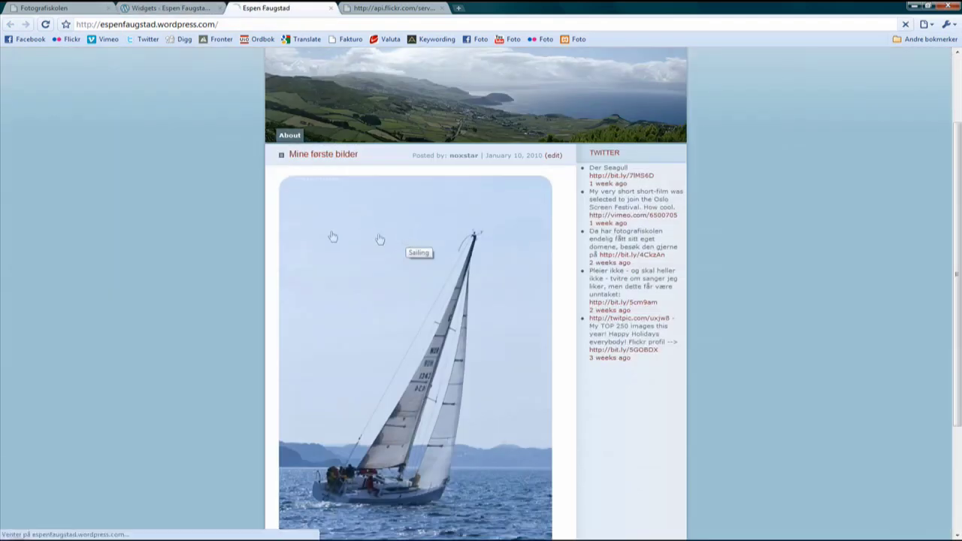
key(F5)
scroll(203, 222, down, 3)
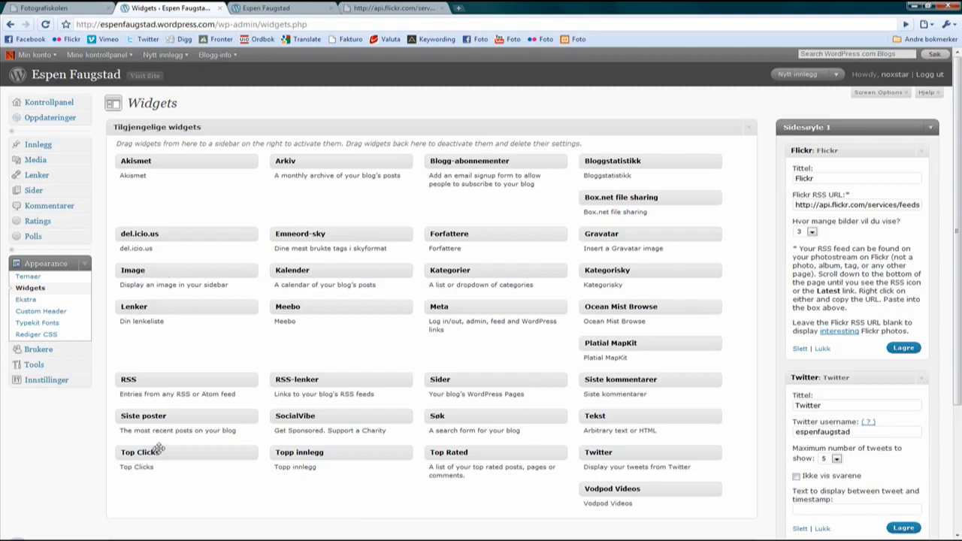
Add the Top Clicks widget above Flickr in Sidesøyle 1, title it "Mest besøkte post", and save it.
drag(187, 451, 843, 149)
text(Mest besøkte post)
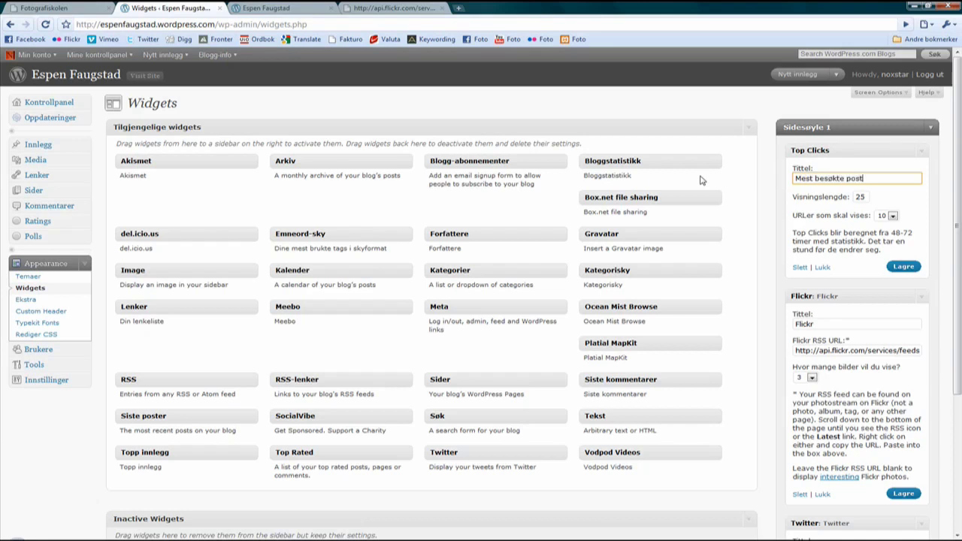
click(903, 267)
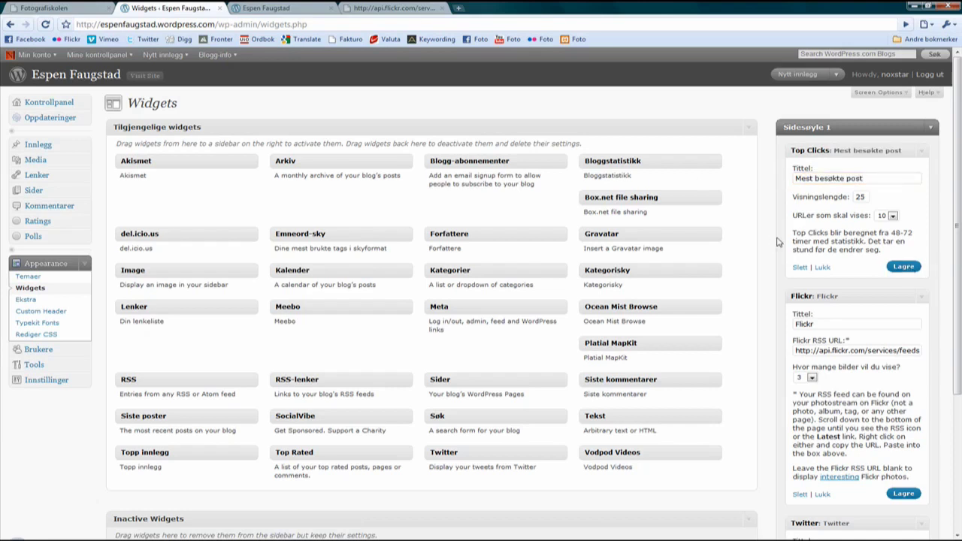
Reload the live blog and check the Mest besøkte post, Flickr and Twitter sections in its sidebar.
click(319, 9)
right_click(209, 193)
click(222, 221)
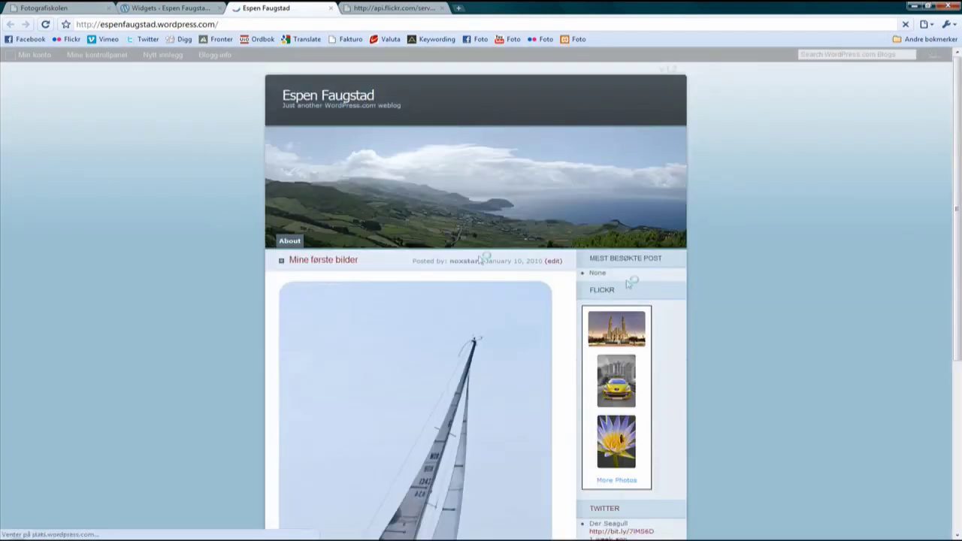
scroll(719, 295, down, 3)
scroll(719, 294, down, 4)
scroll(719, 296, up, 4)
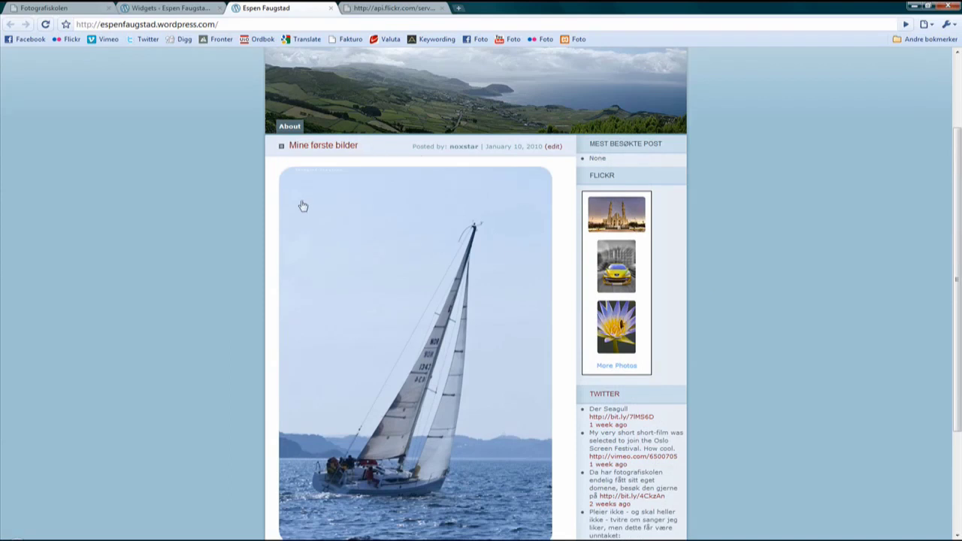
scroll(308, 210, down, 3)
scroll(342, 338, up, 5)
Open the "Mine første bilder" post on the live blog and look through its photo, text and comments.
click(300, 253)
scroll(176, 262, down, 3)
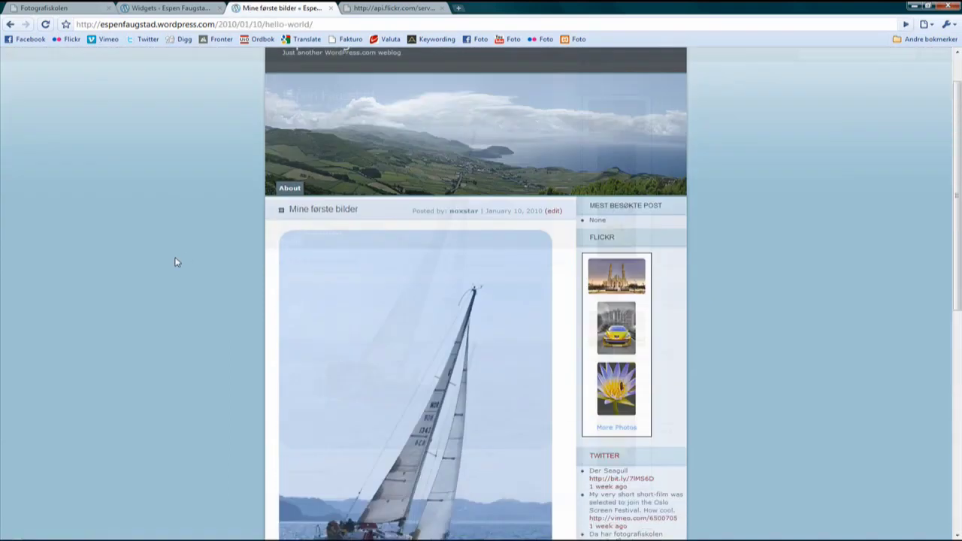
scroll(353, 294, down, 3)
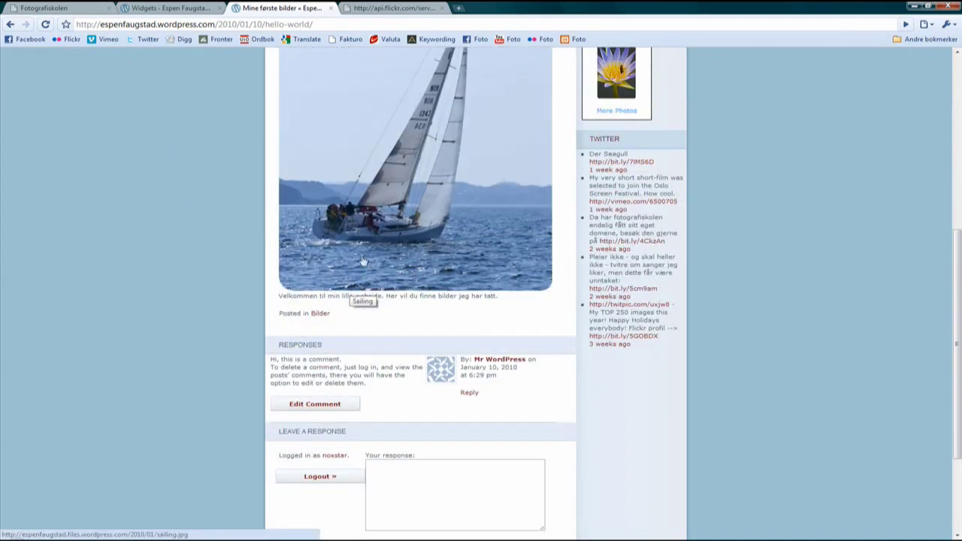
scroll(616, 271, up, 4)
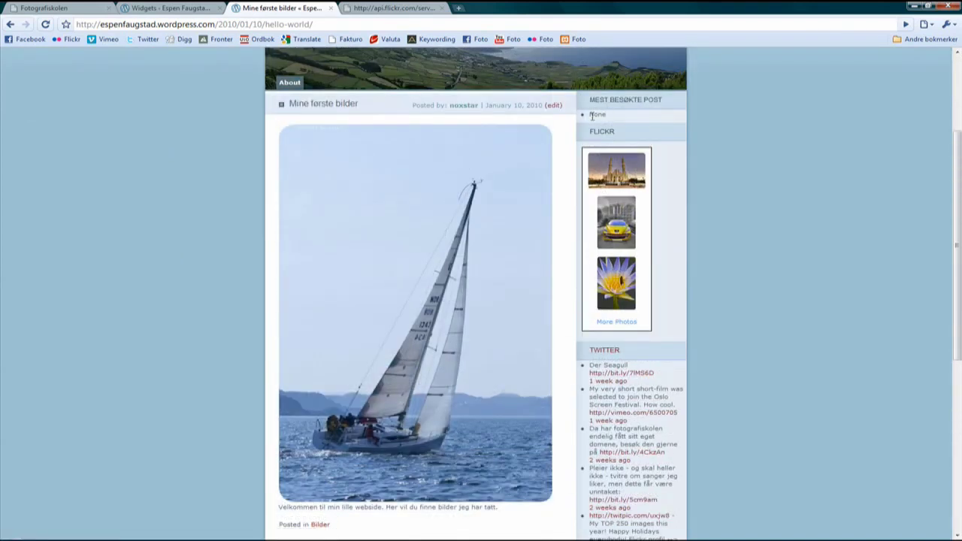
Return to the blog's admin pages and open the "Mine første bilder" post for editing.
click(184, 7)
click(39, 147)
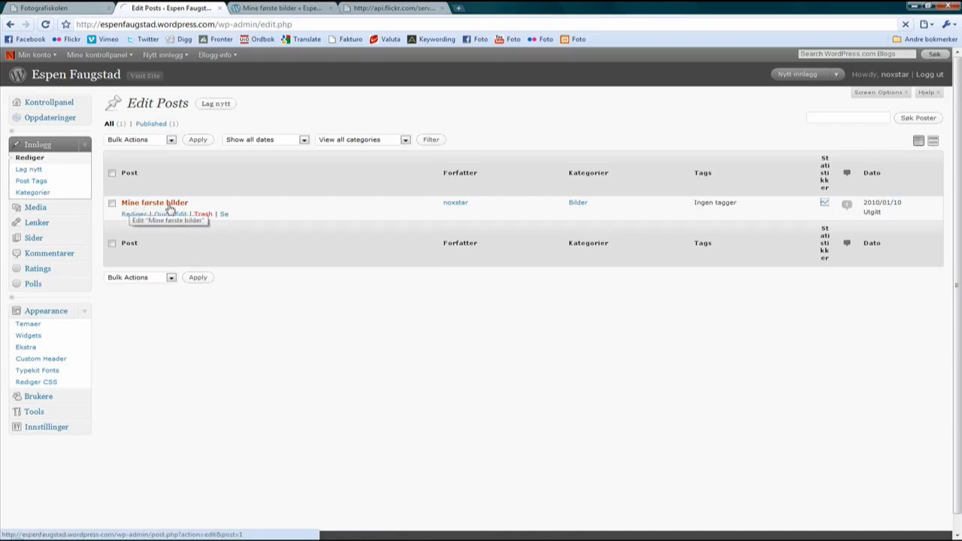
click(169, 208)
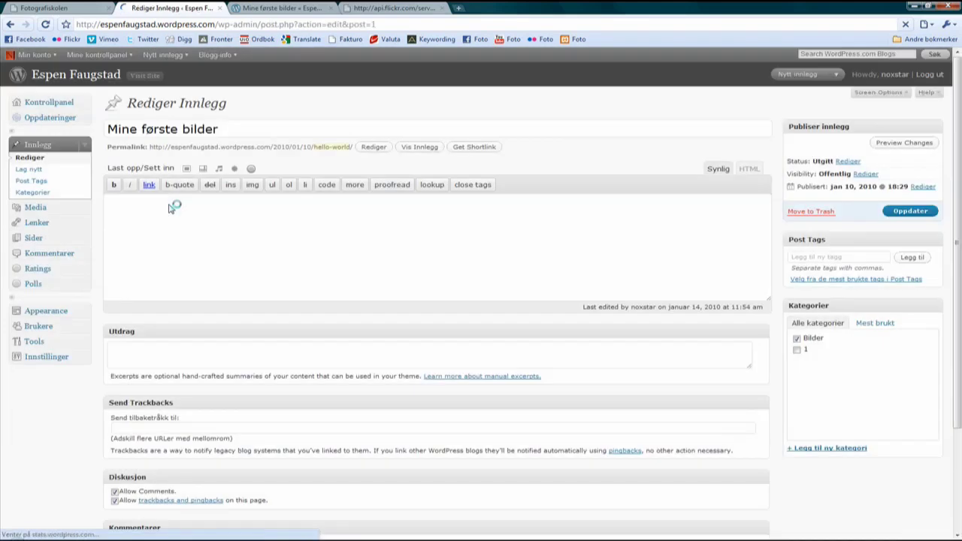
Put the sentence "Her kommer litt bilder som jeg har tatt." on its own line above the sailing photo.
click(118, 203)
scroll(226, 203, down, 1)
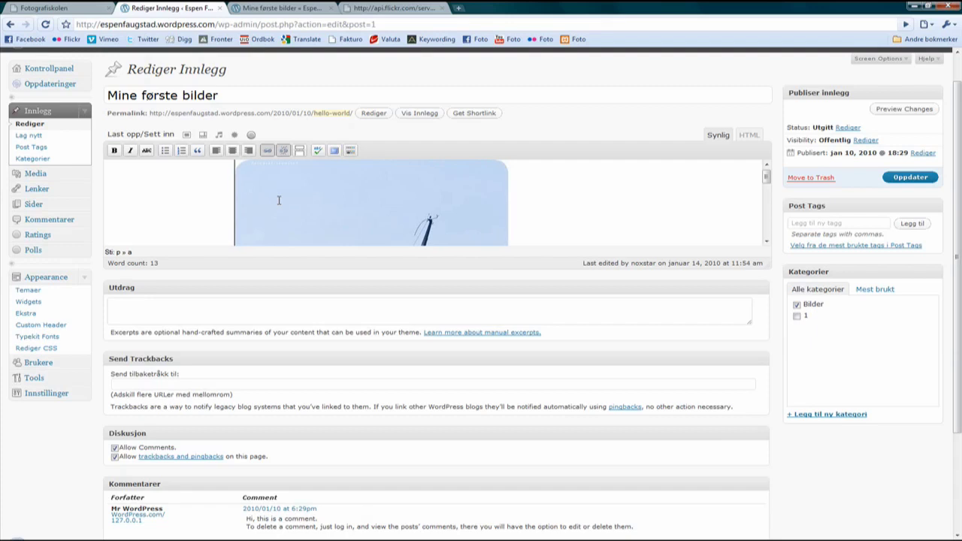
key(ctrl+z)
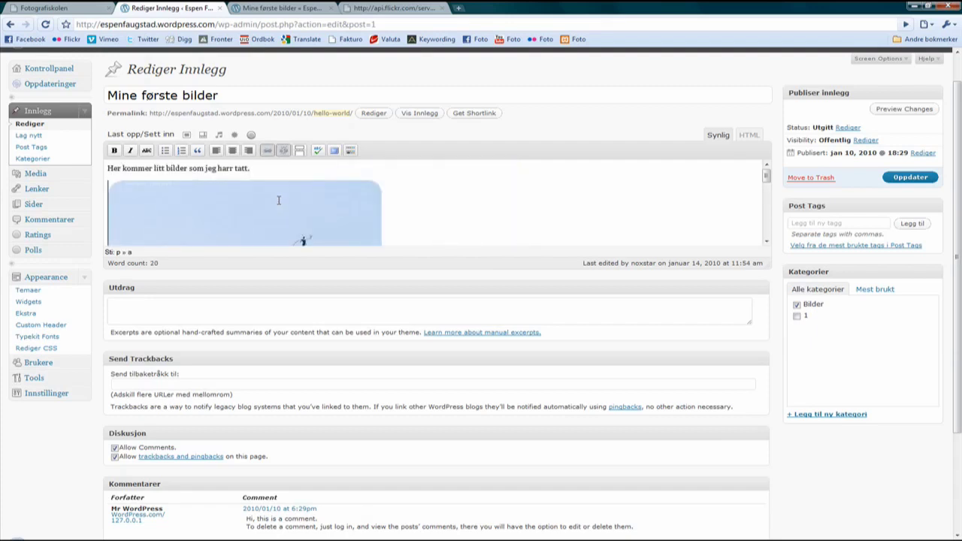
click(229, 168)
key(BackSpace)
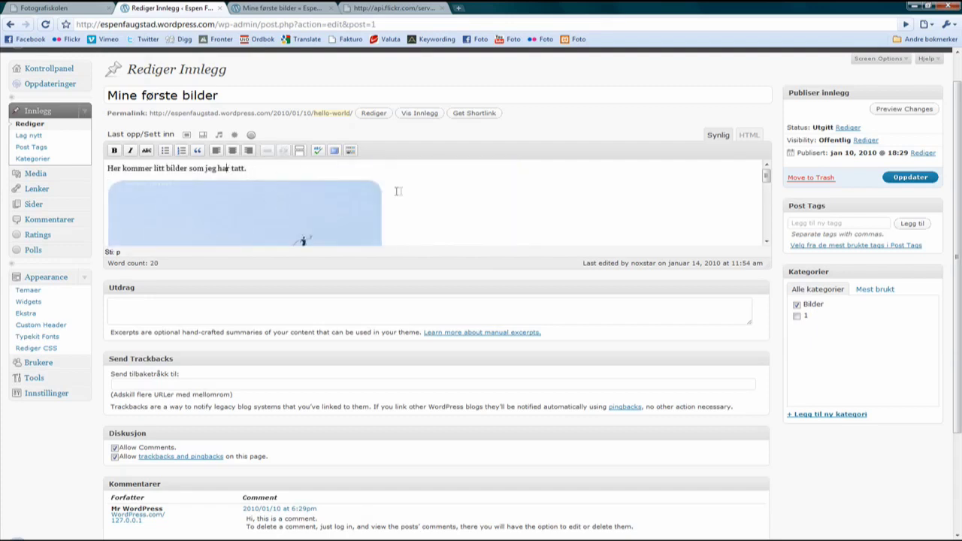
End the intro line with "Klikk inn for å se bildene!" and a More tag before the photo, and update the post.
scroll(396, 191, up, 1)
click(275, 197)
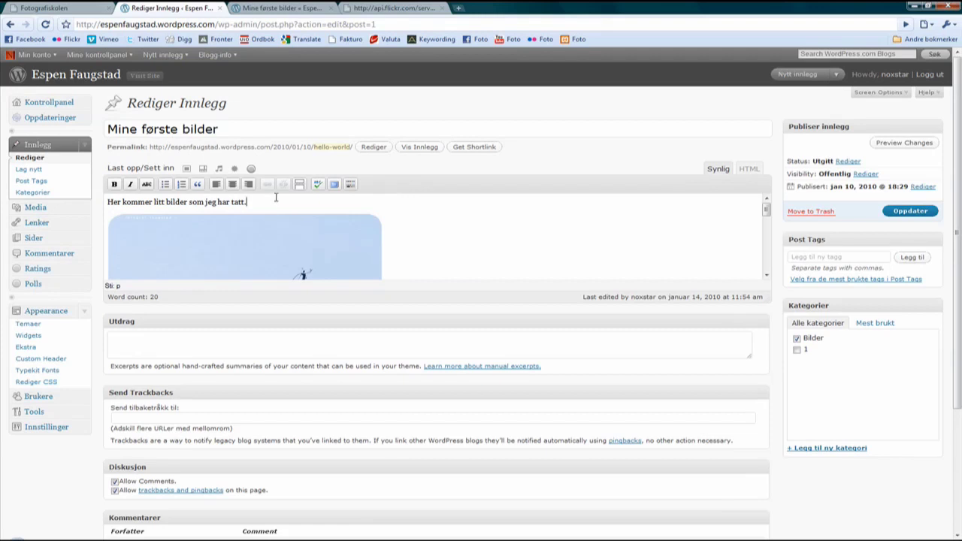
text(Klikk inn for å se bildene)
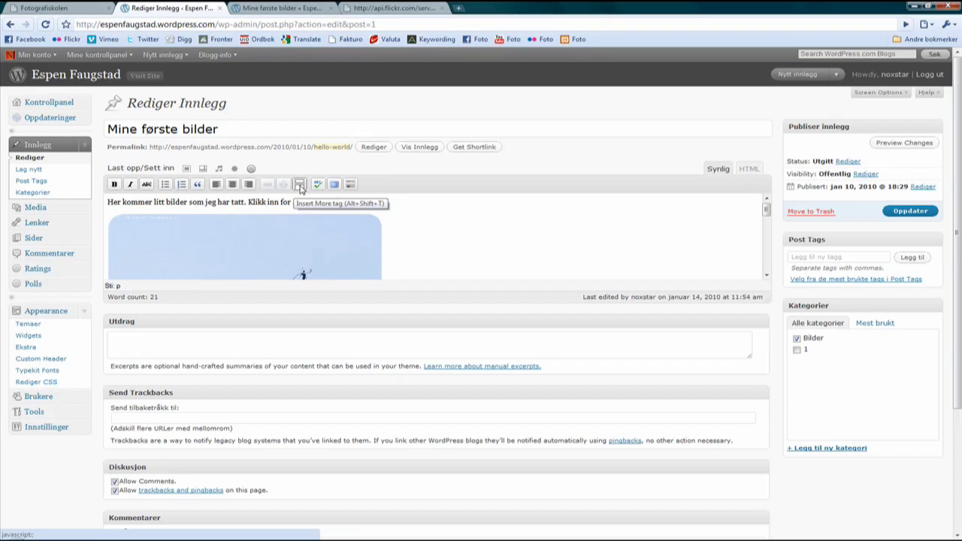
click(300, 186)
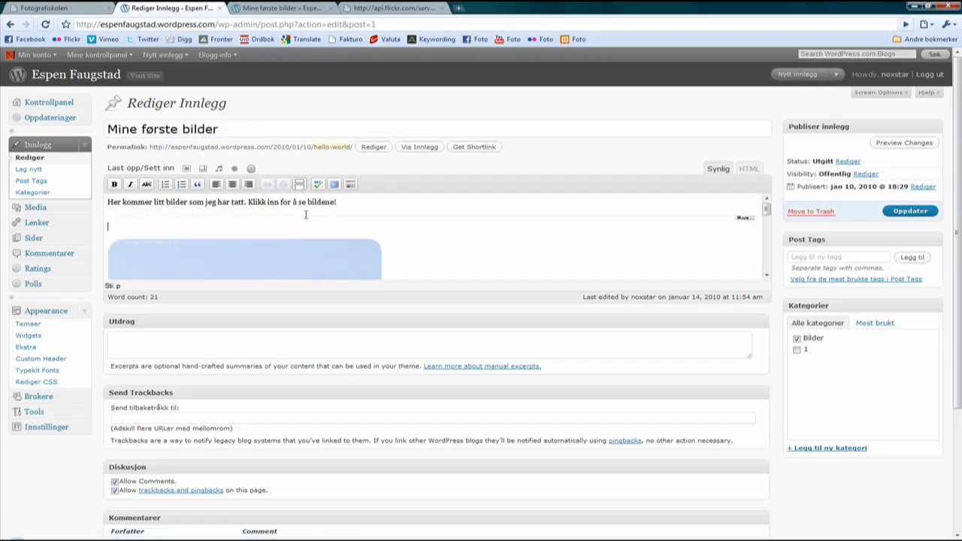
click(893, 212)
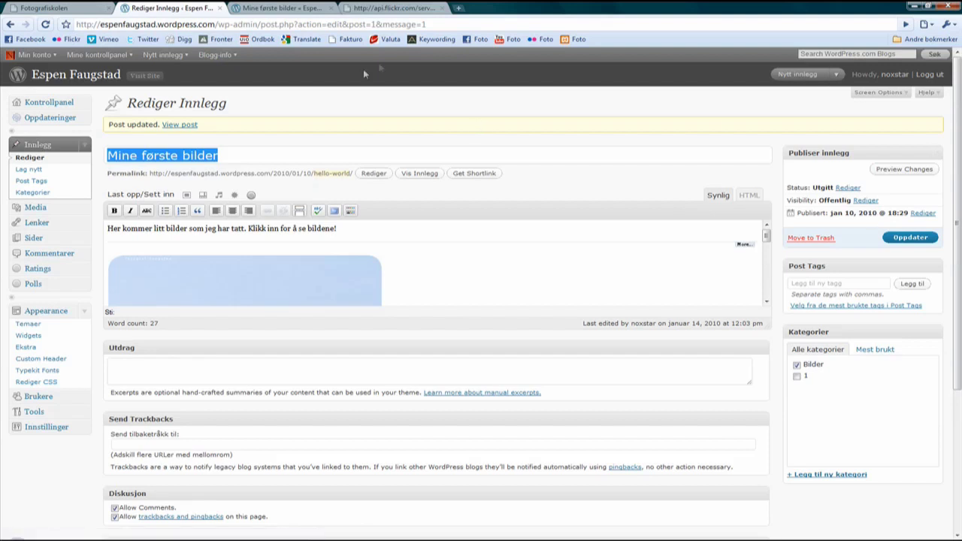
Reload the post on the live blog and go to the front page to check its shortened version.
click(292, 9)
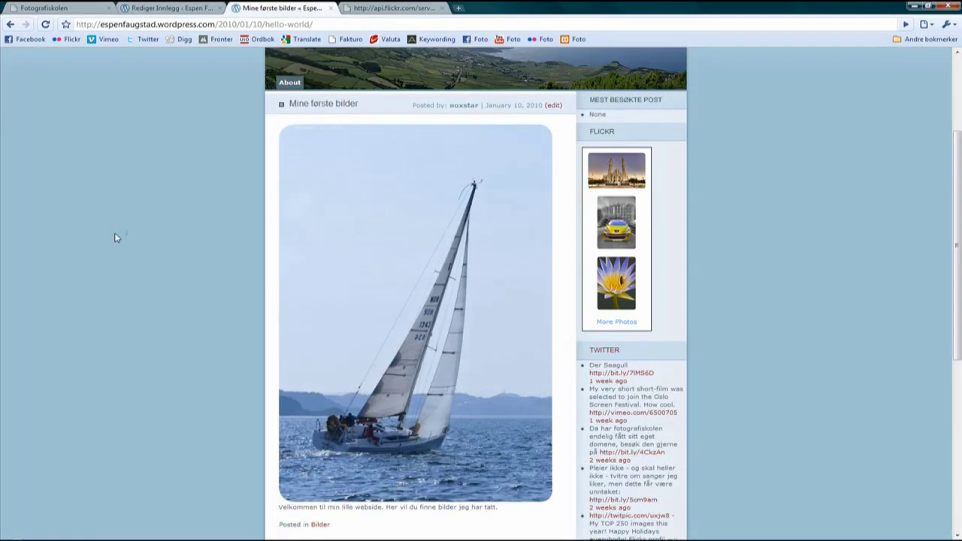
key(F5)
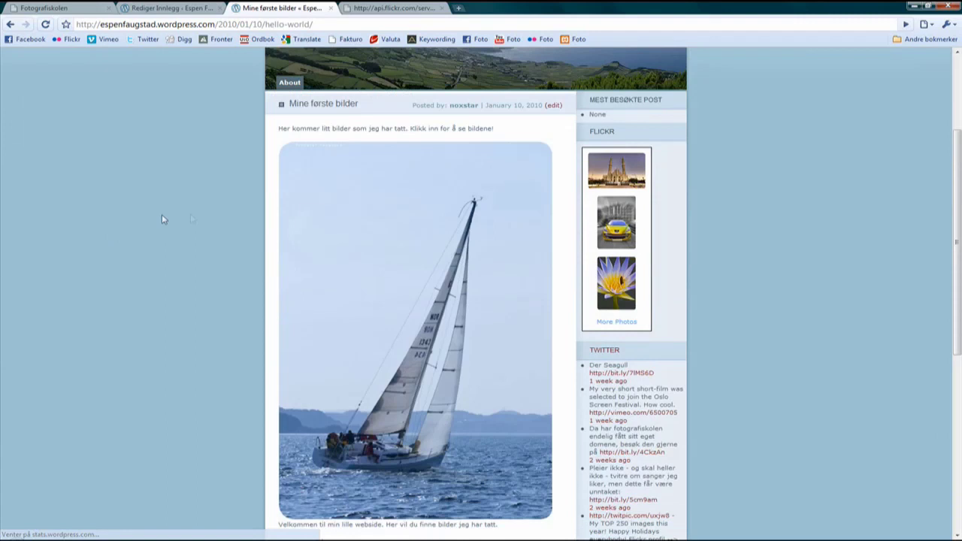
scroll(318, 136, up, 2)
click(326, 97)
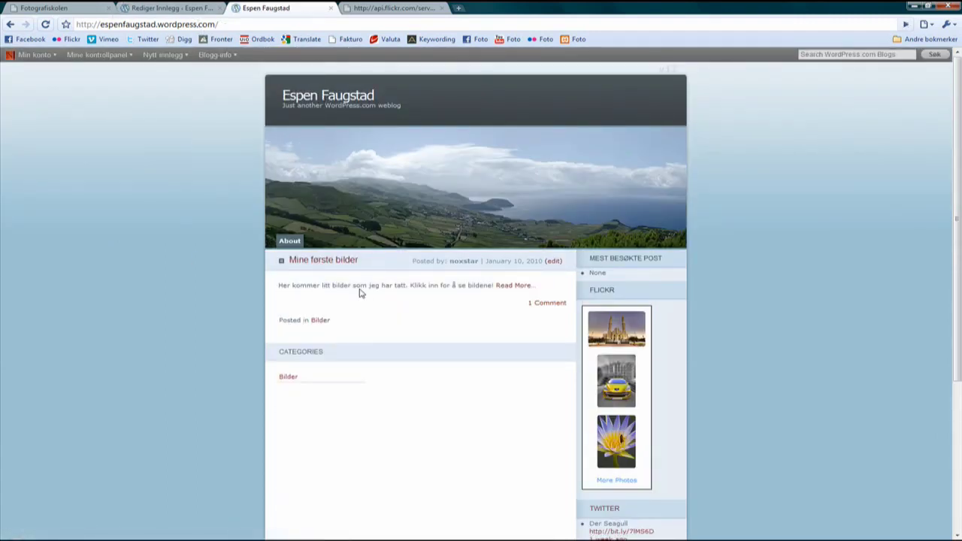
Follow the post's Read More link to view the full post and compare it with the blog's front page.
click(507, 286)
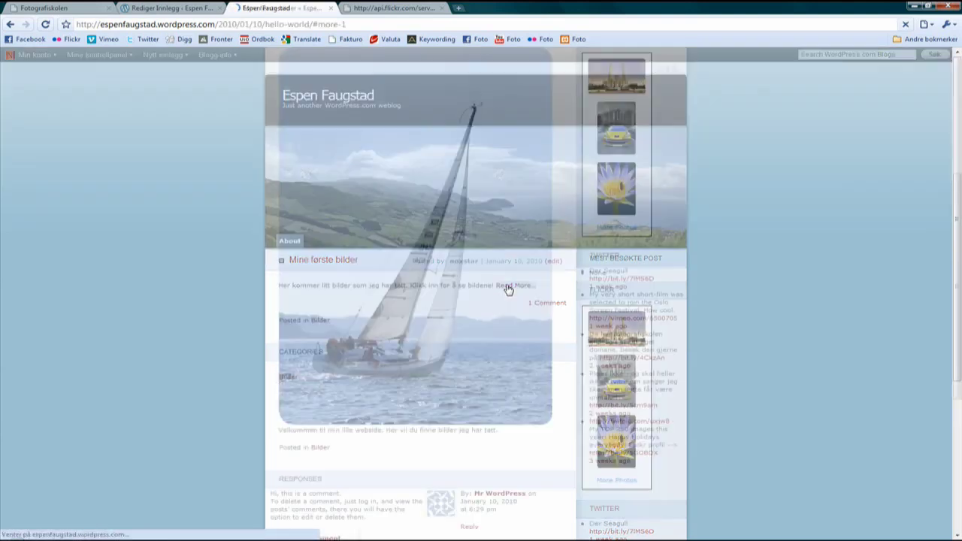
scroll(397, 197, down, 2)
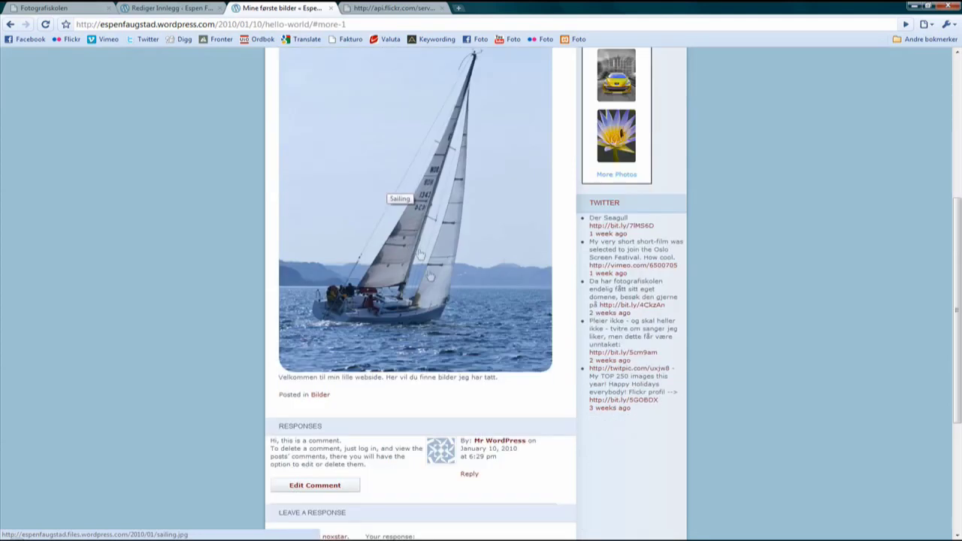
scroll(413, 248, up, 4)
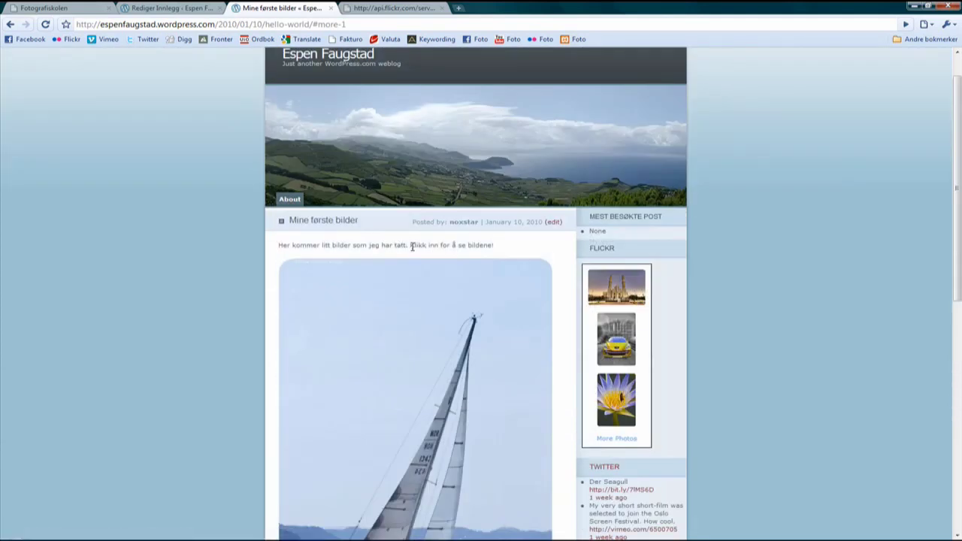
click(305, 57)
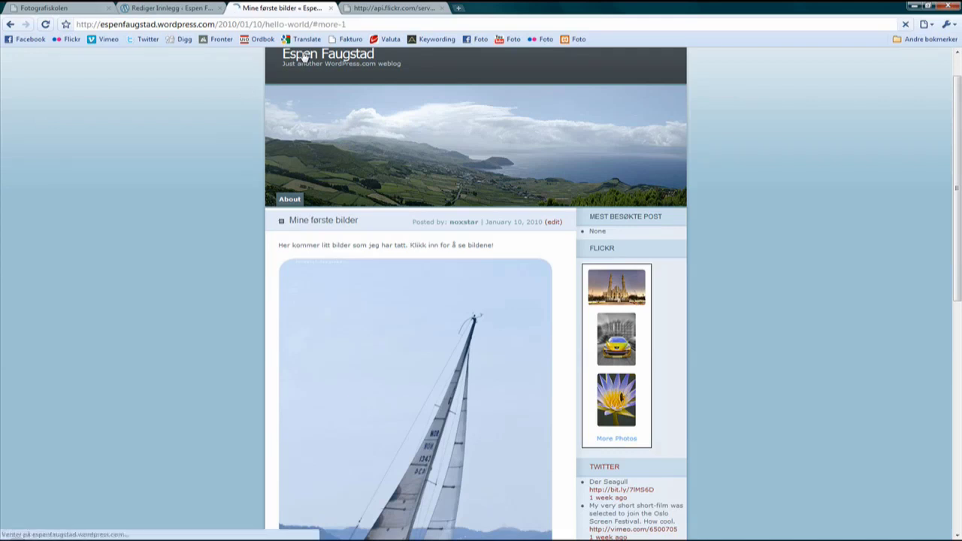
scroll(384, 181, down, 3)
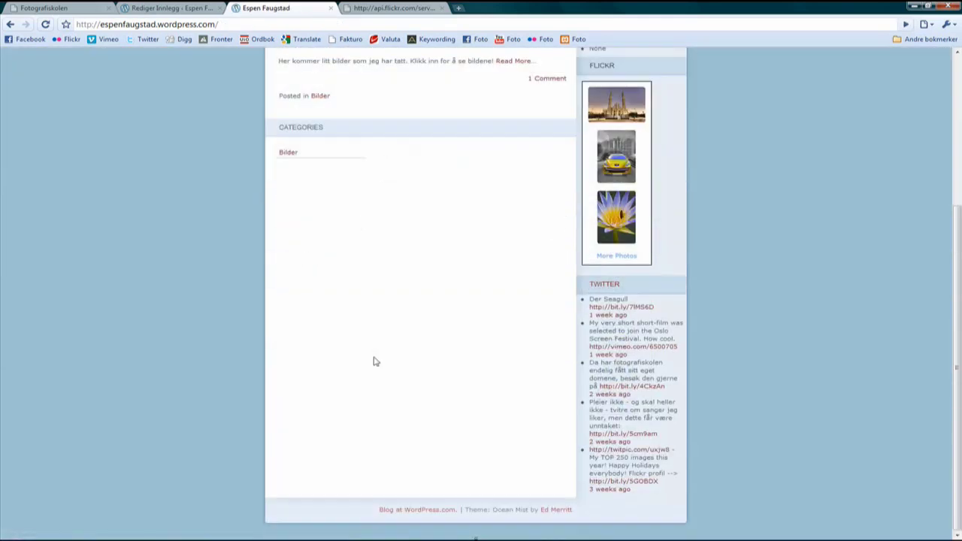
scroll(375, 362, up, 3)
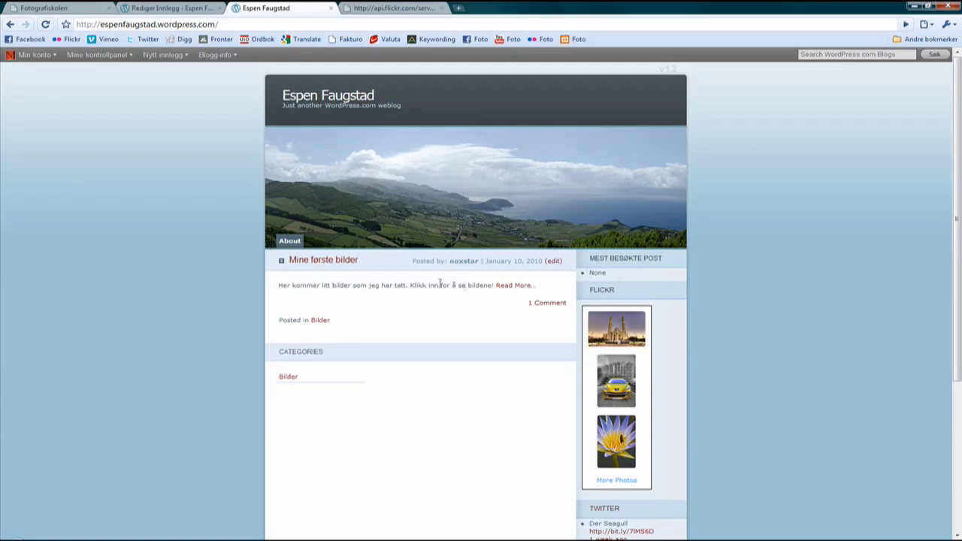
click(510, 286)
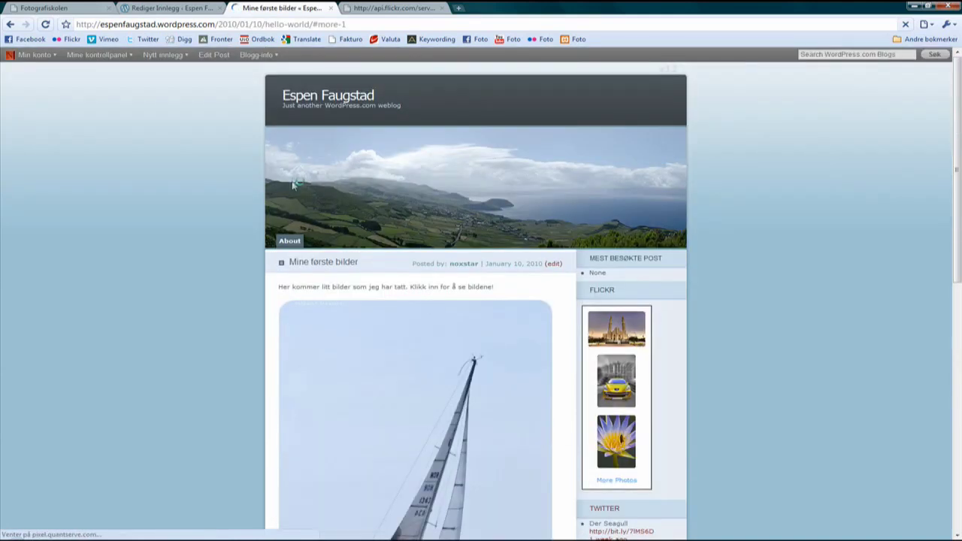
click(285, 98)
Return to the blog's admin pages and view the Widgets page and the paid upgrades under Oppdateringer.
click(135, 7)
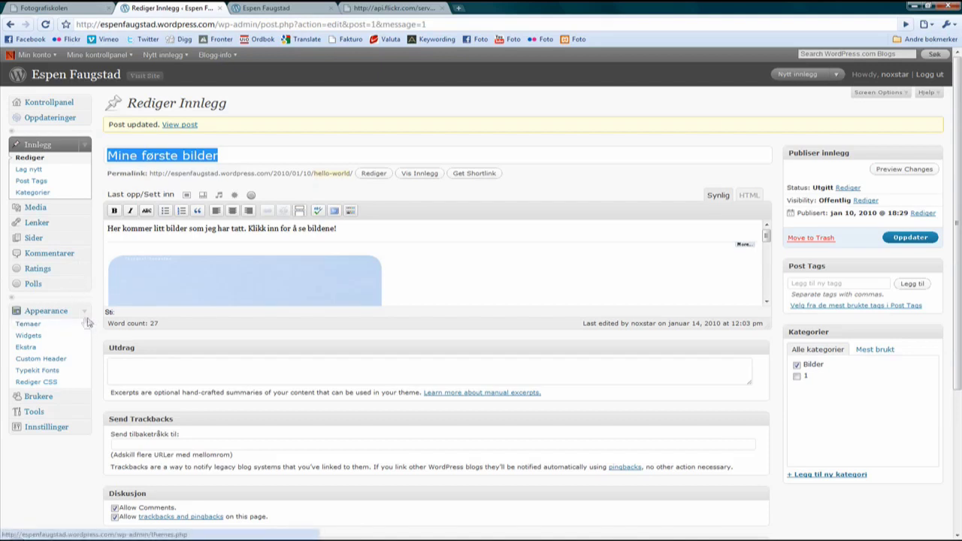
click(27, 347)
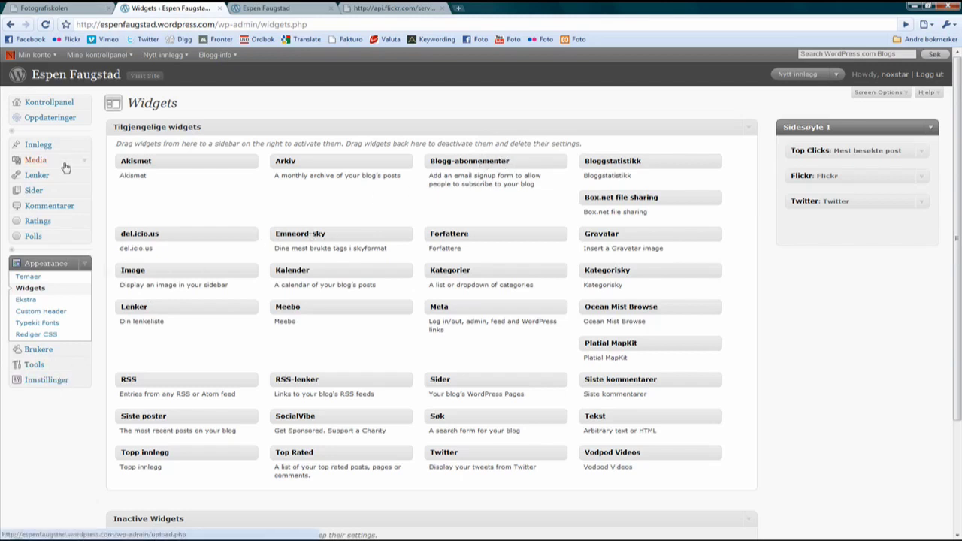
click(85, 268)
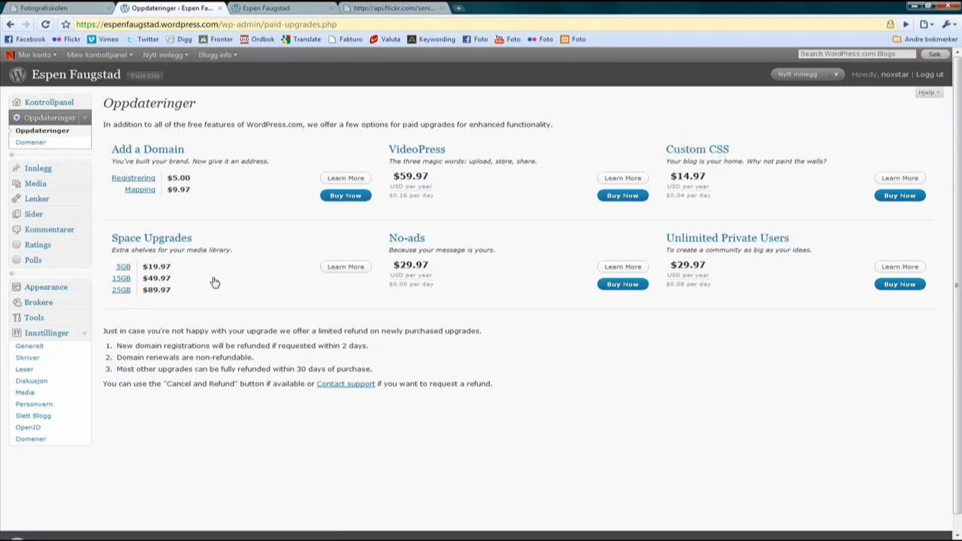
click(86, 334)
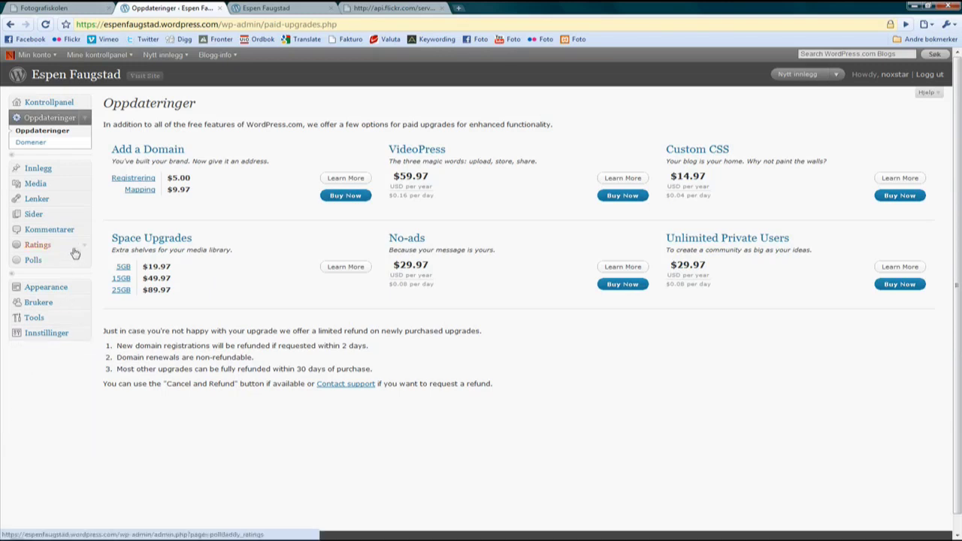